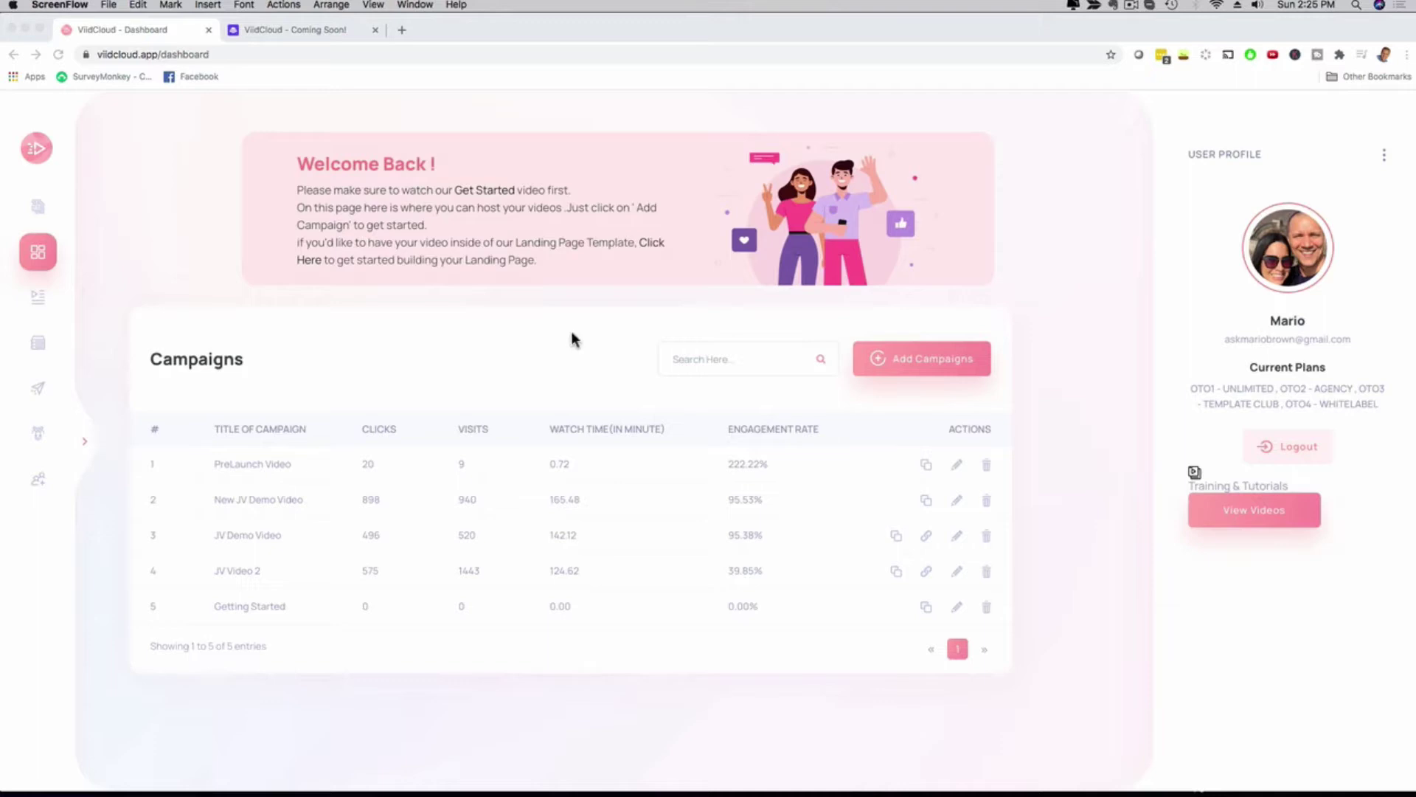
Browse the landing-page templates such as Plants, Pizza Restaurant, Business Services and Auto Repair.
left_click(41, 300)
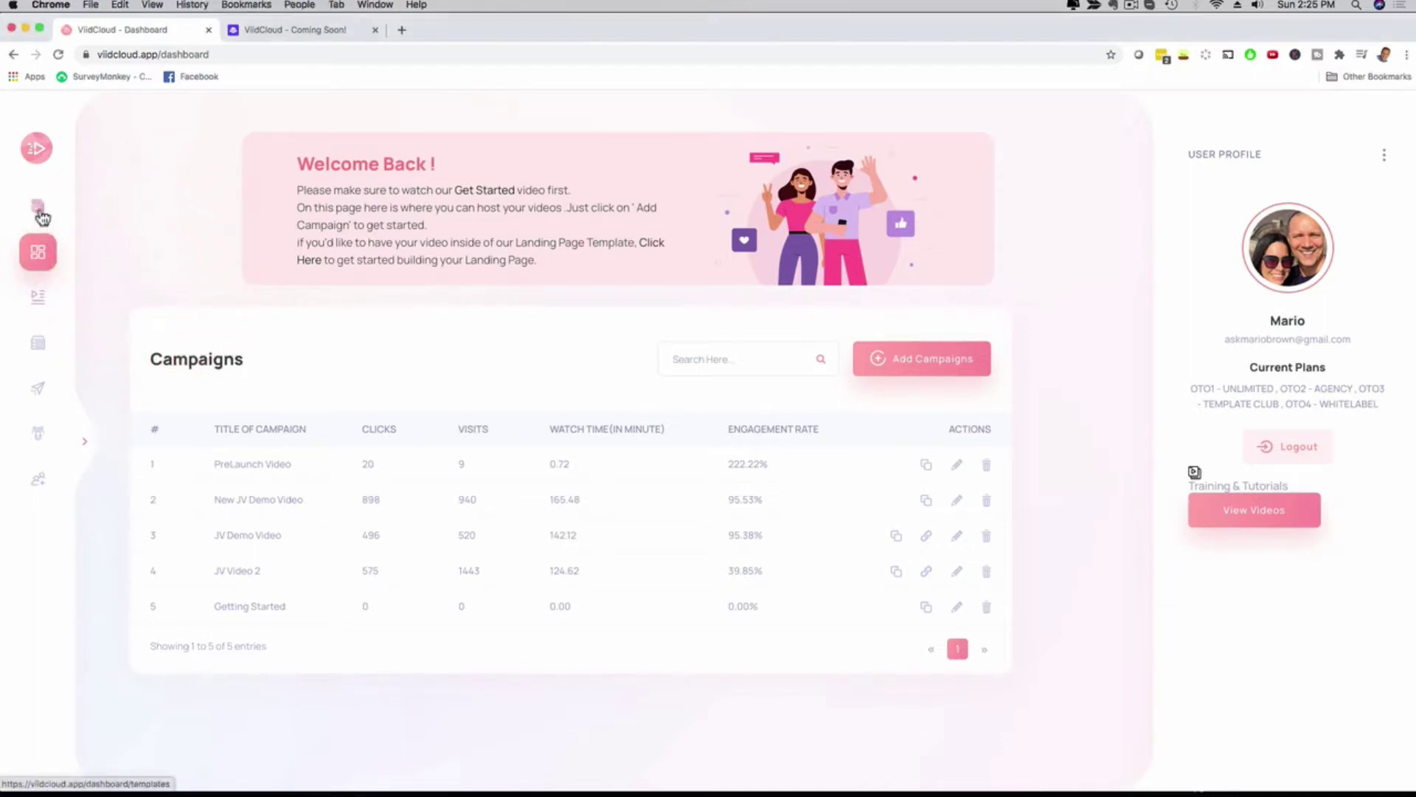
left_click(38, 208)
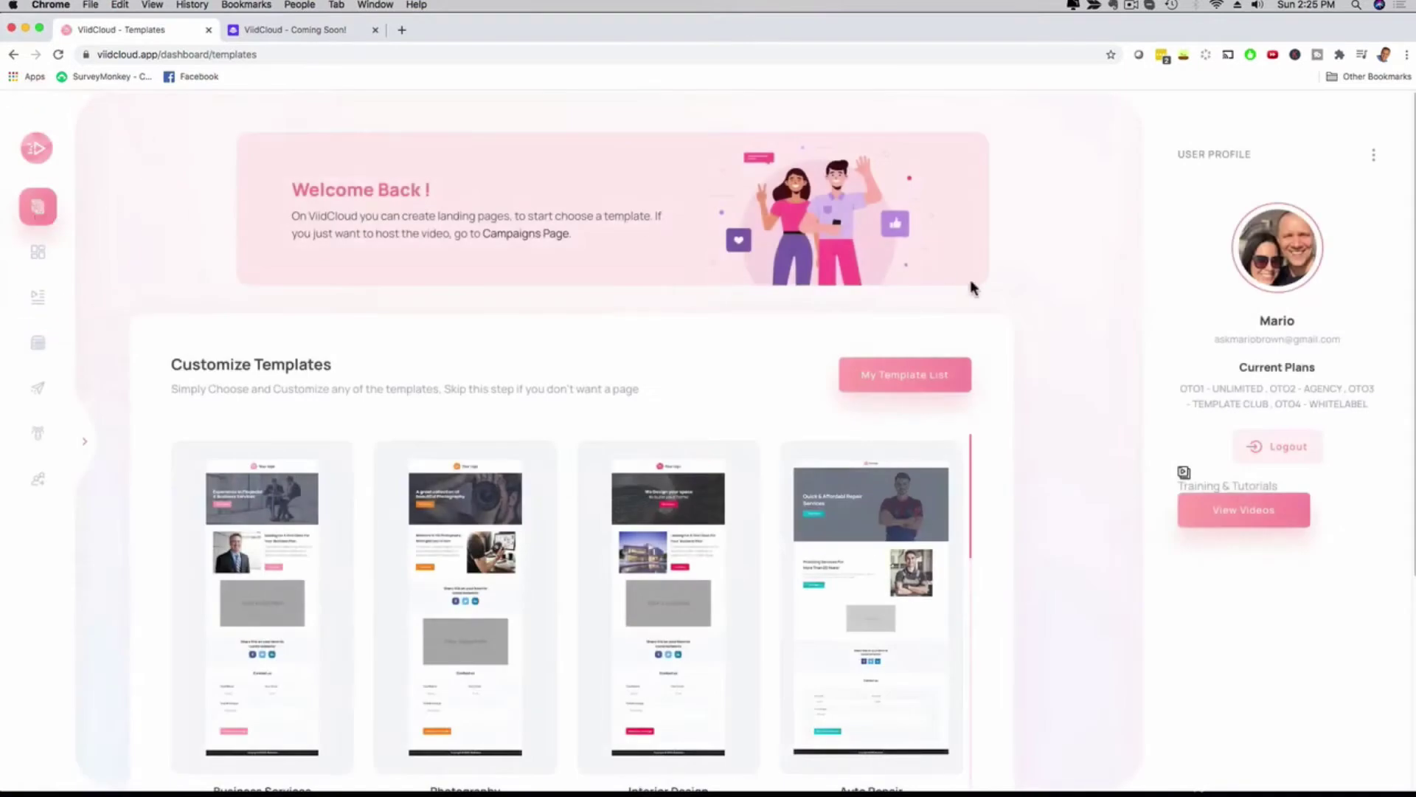
scroll(937, 506, "down", 5)
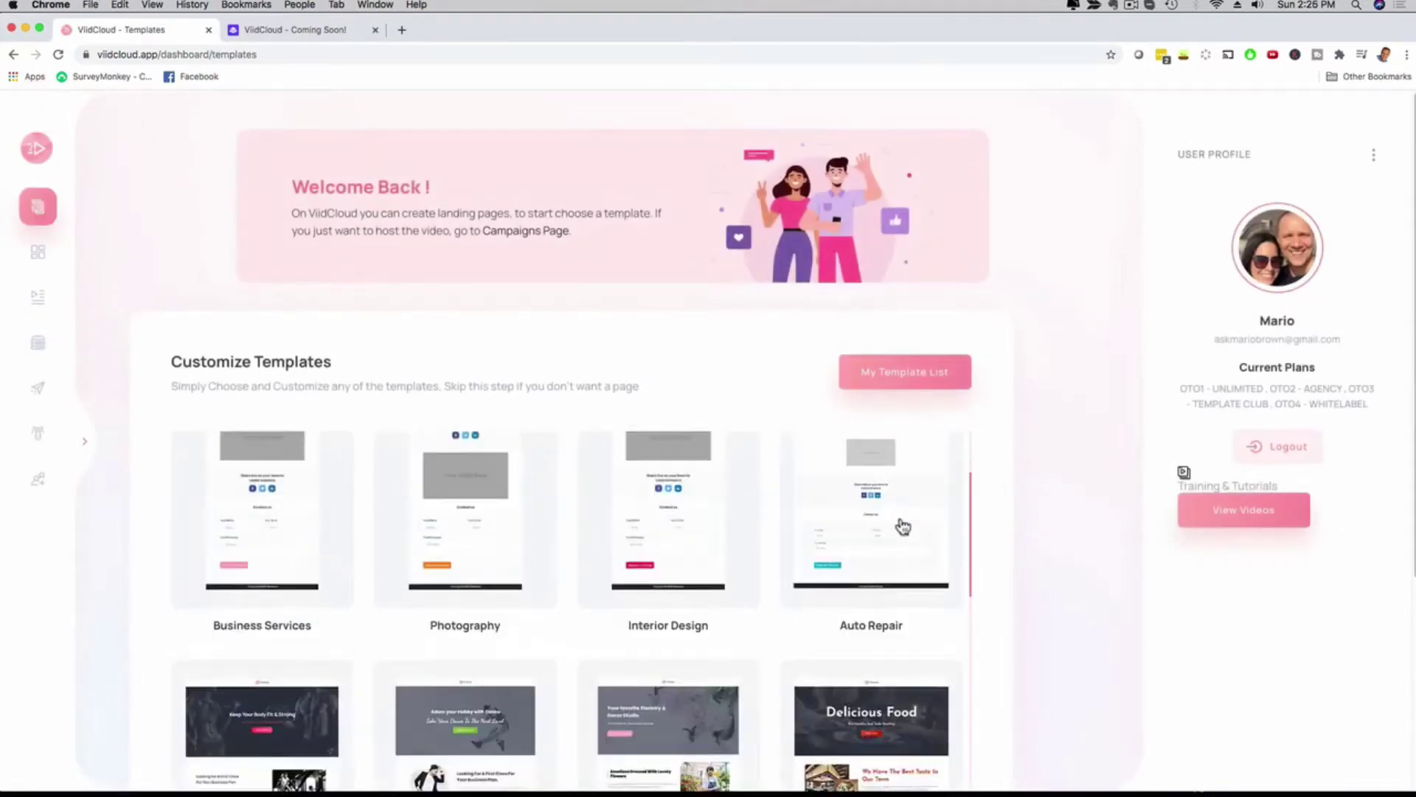
scroll(1071, 472, "down", 3)
scroll(809, 496, "down", 5)
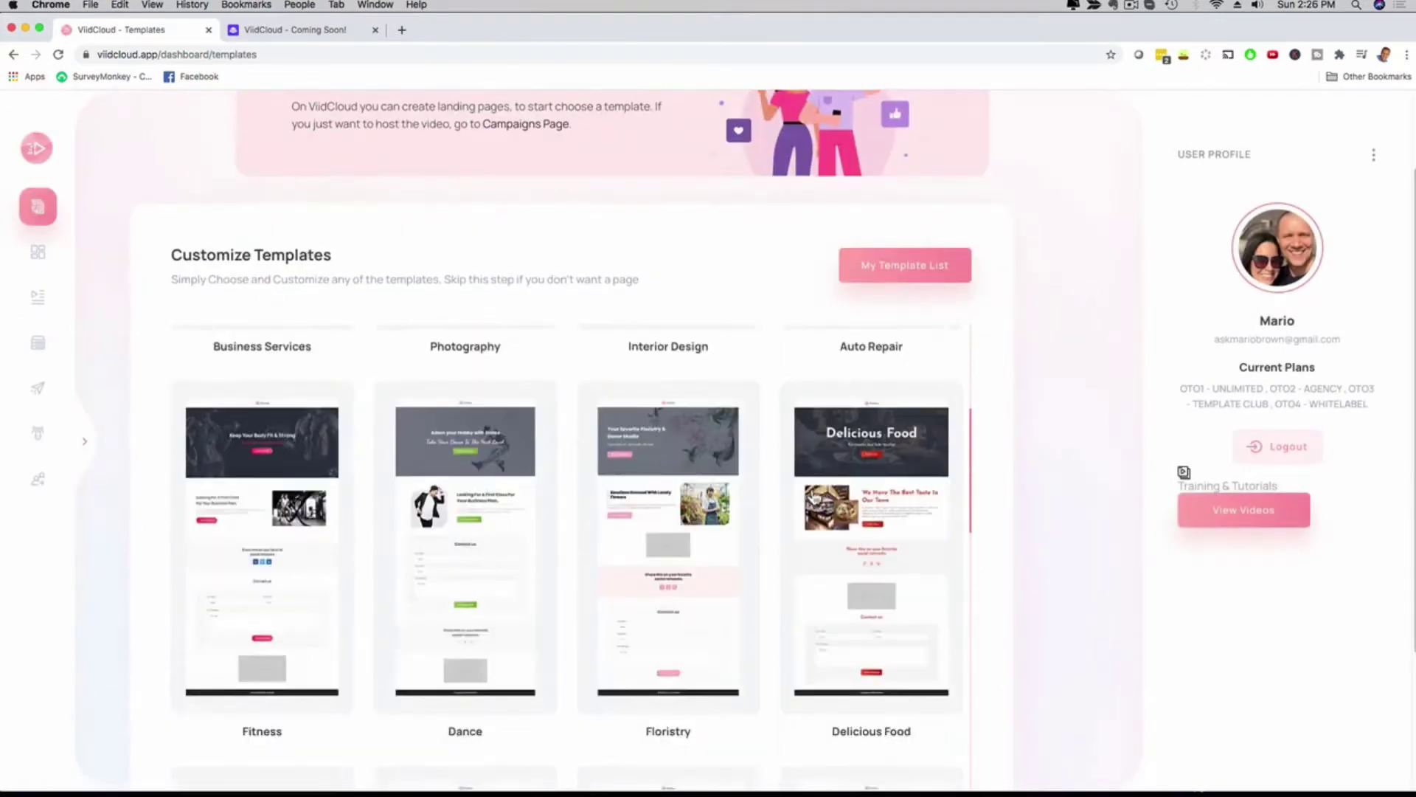
scroll(450, 365, "up", 1)
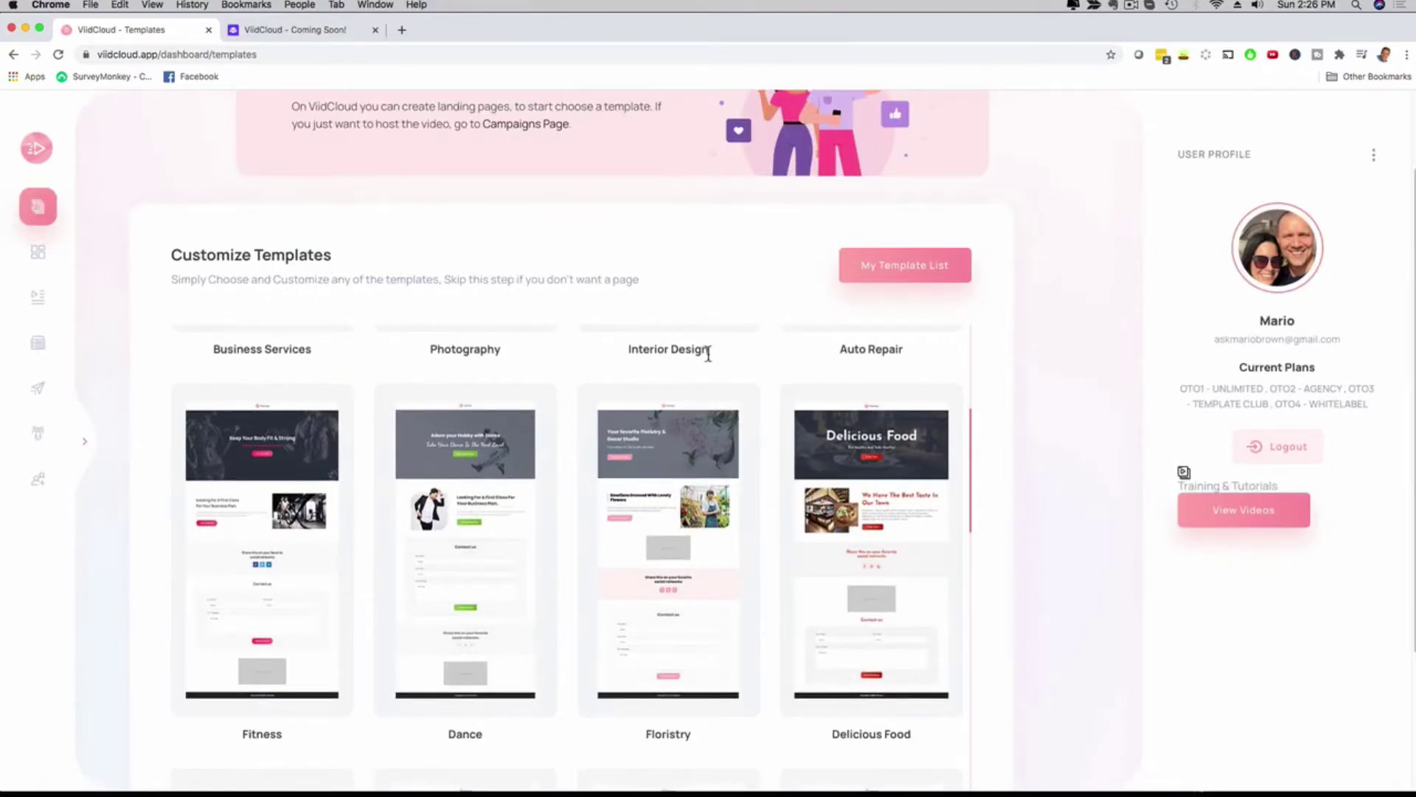
scroll(841, 417, "down", 3)
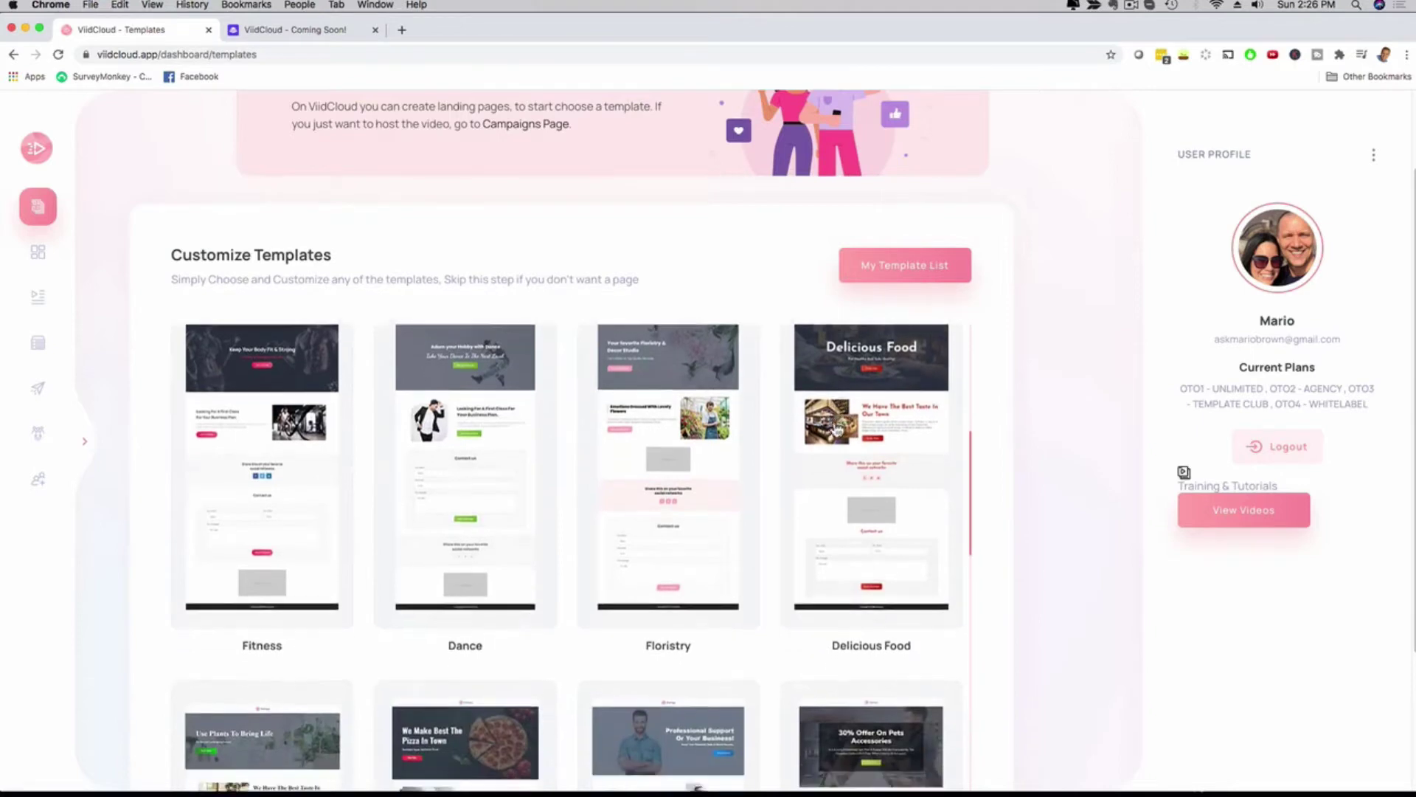
scroll(799, 433, "down", 7)
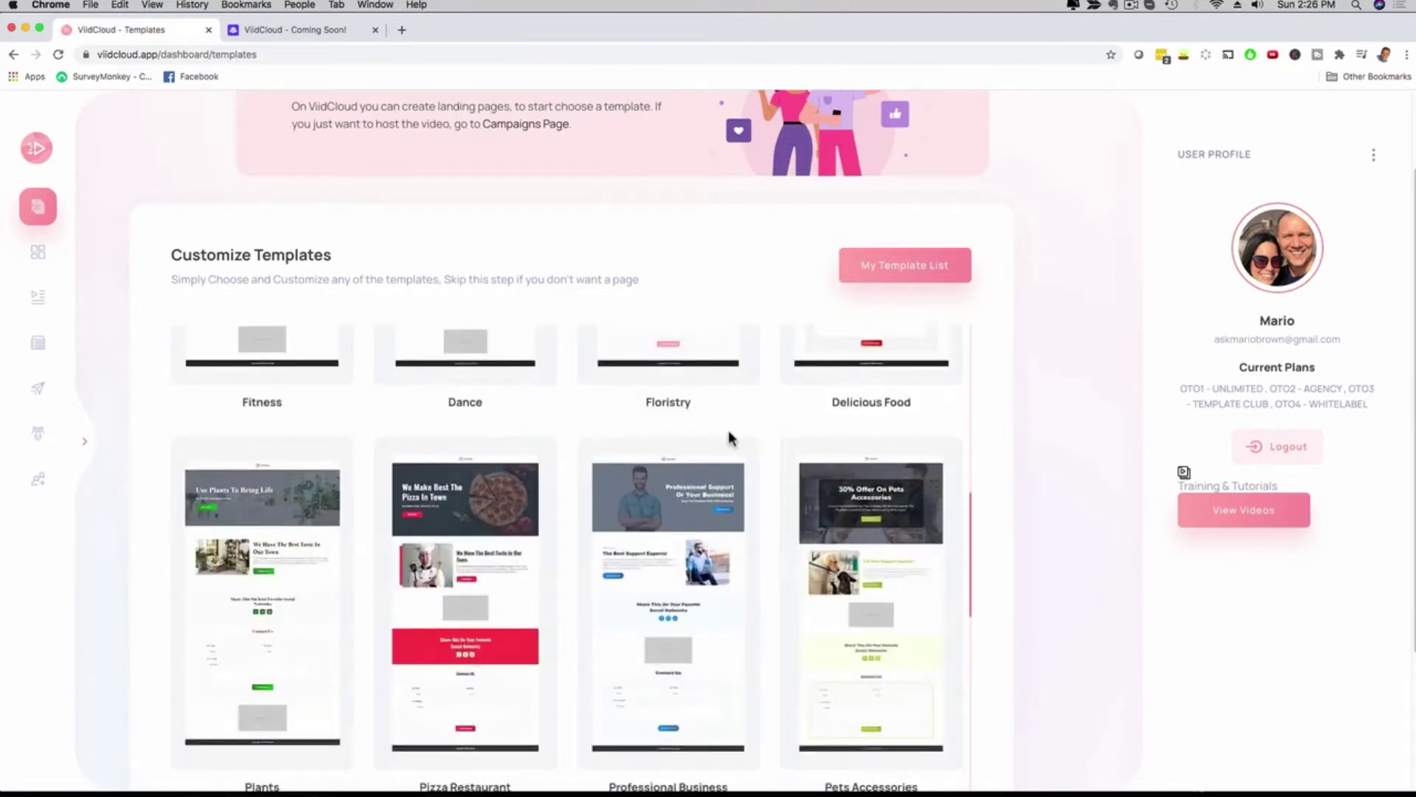
scroll(727, 437, "down", 2)
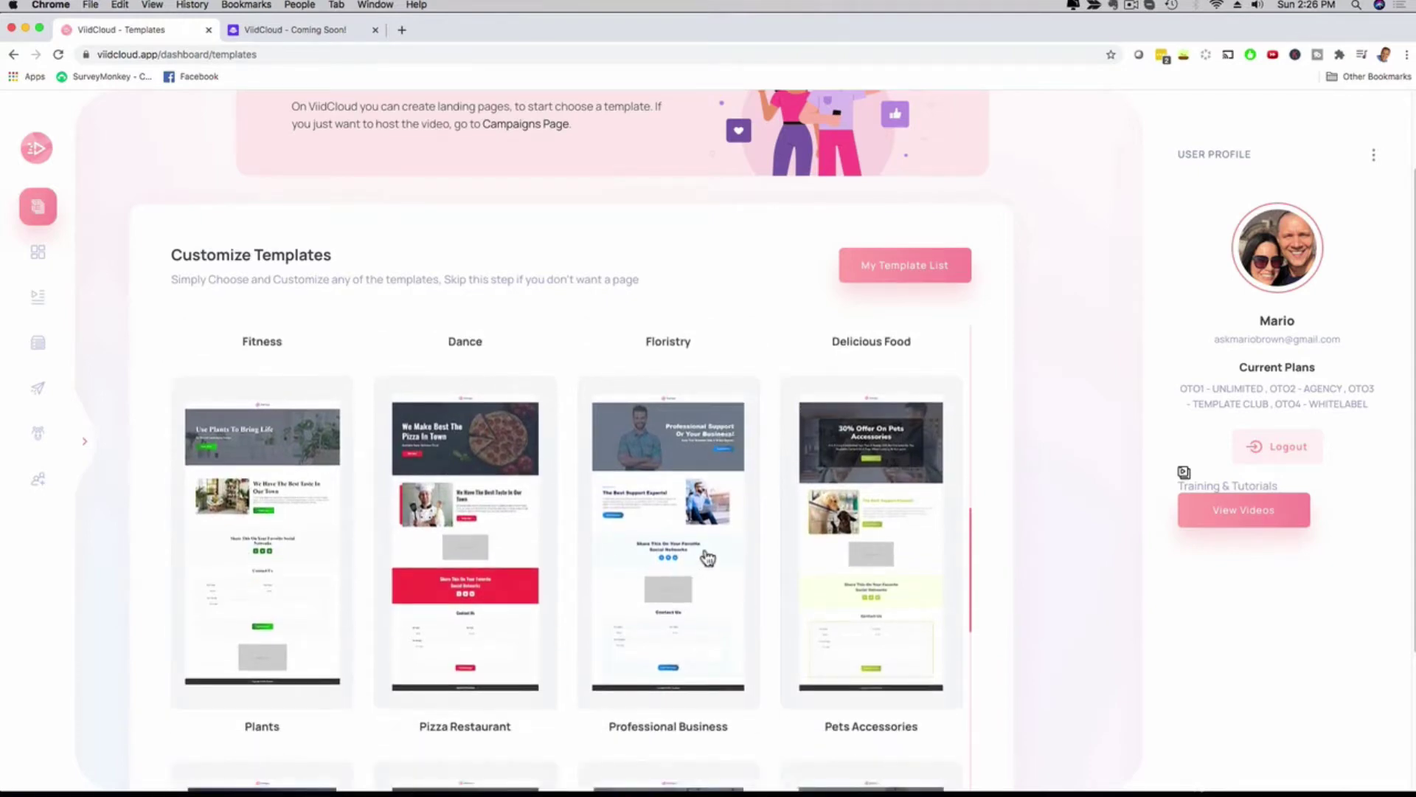
scroll(709, 540, "down", 3)
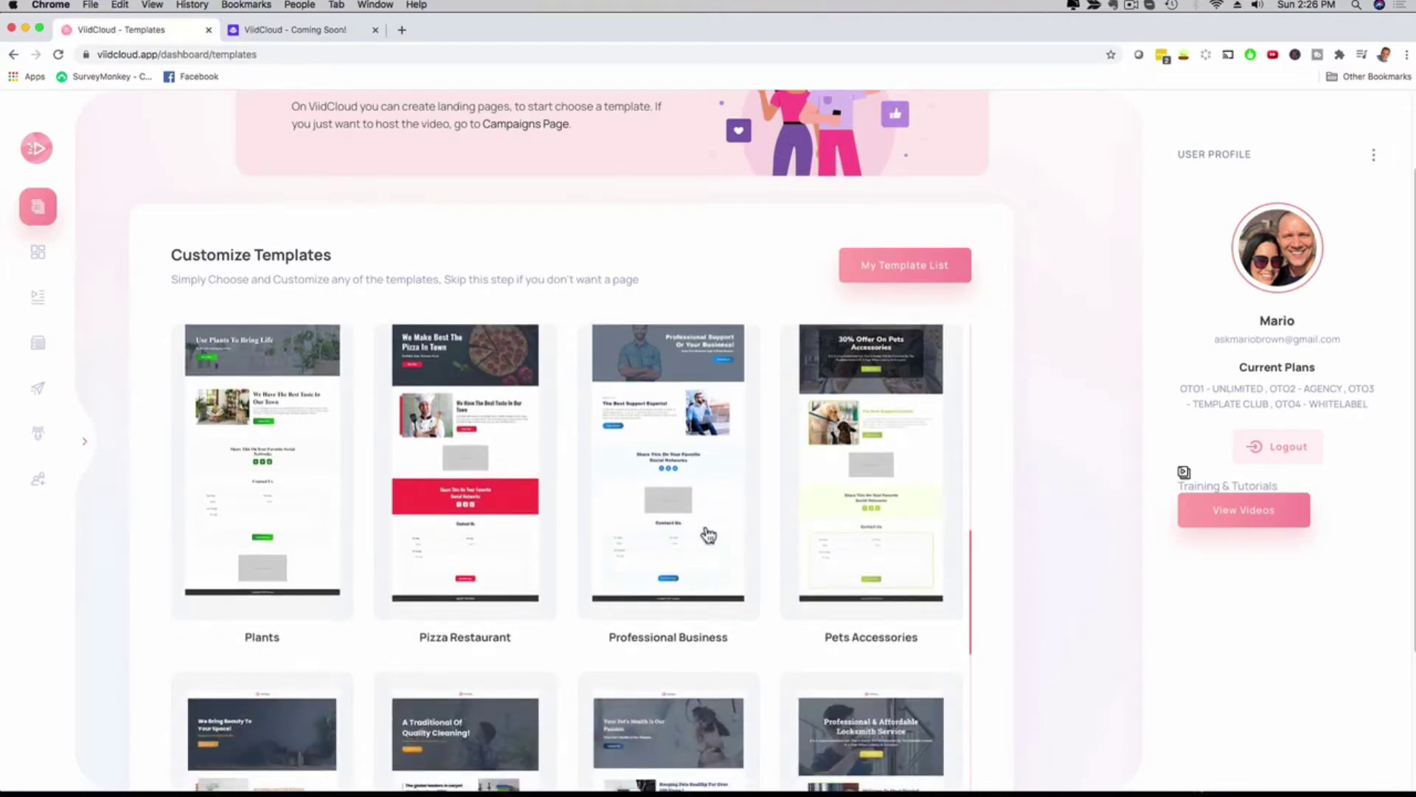
scroll(706, 538, "up", 5)
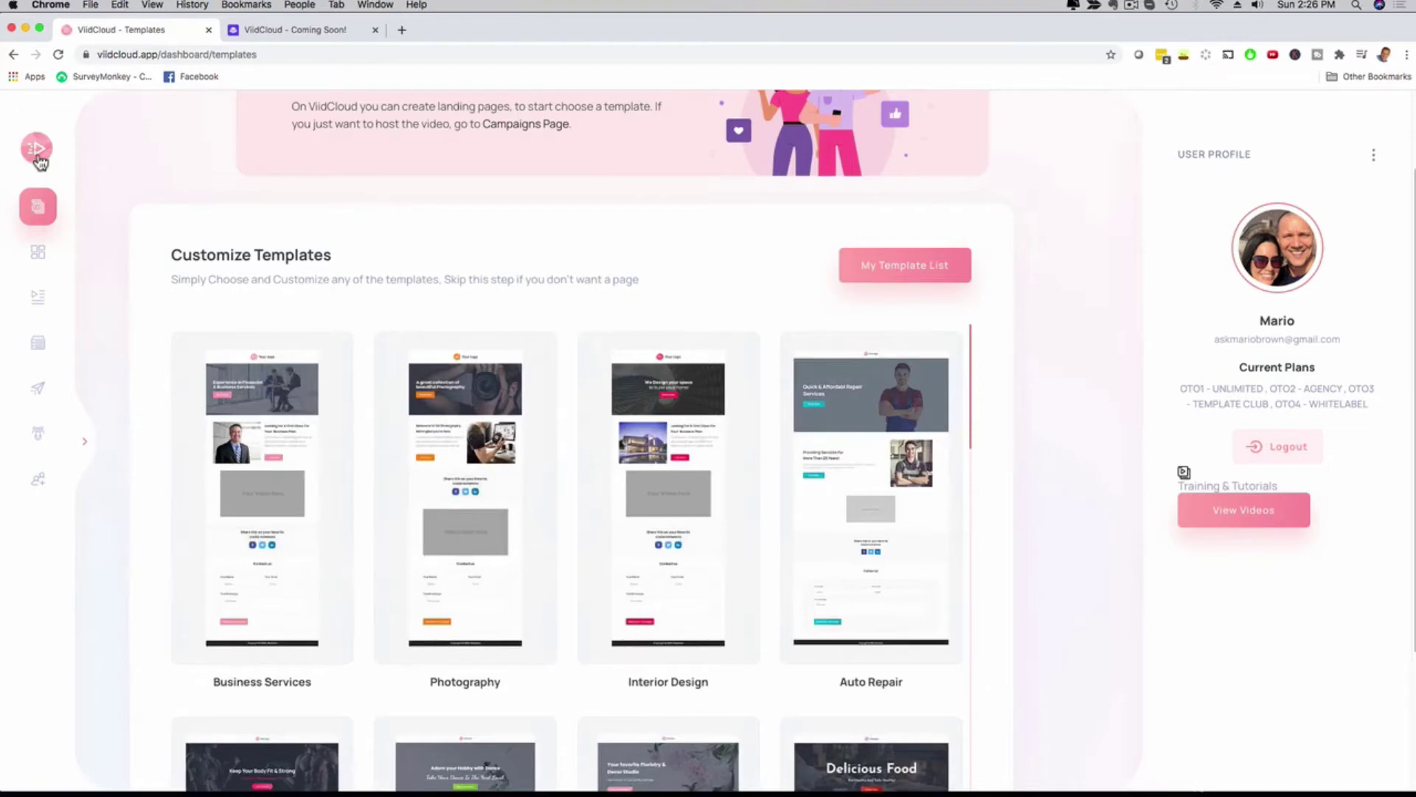
Return to the Campaigns dashboard, expand the side menu labels, and start a new campaign.
left_click(38, 251)
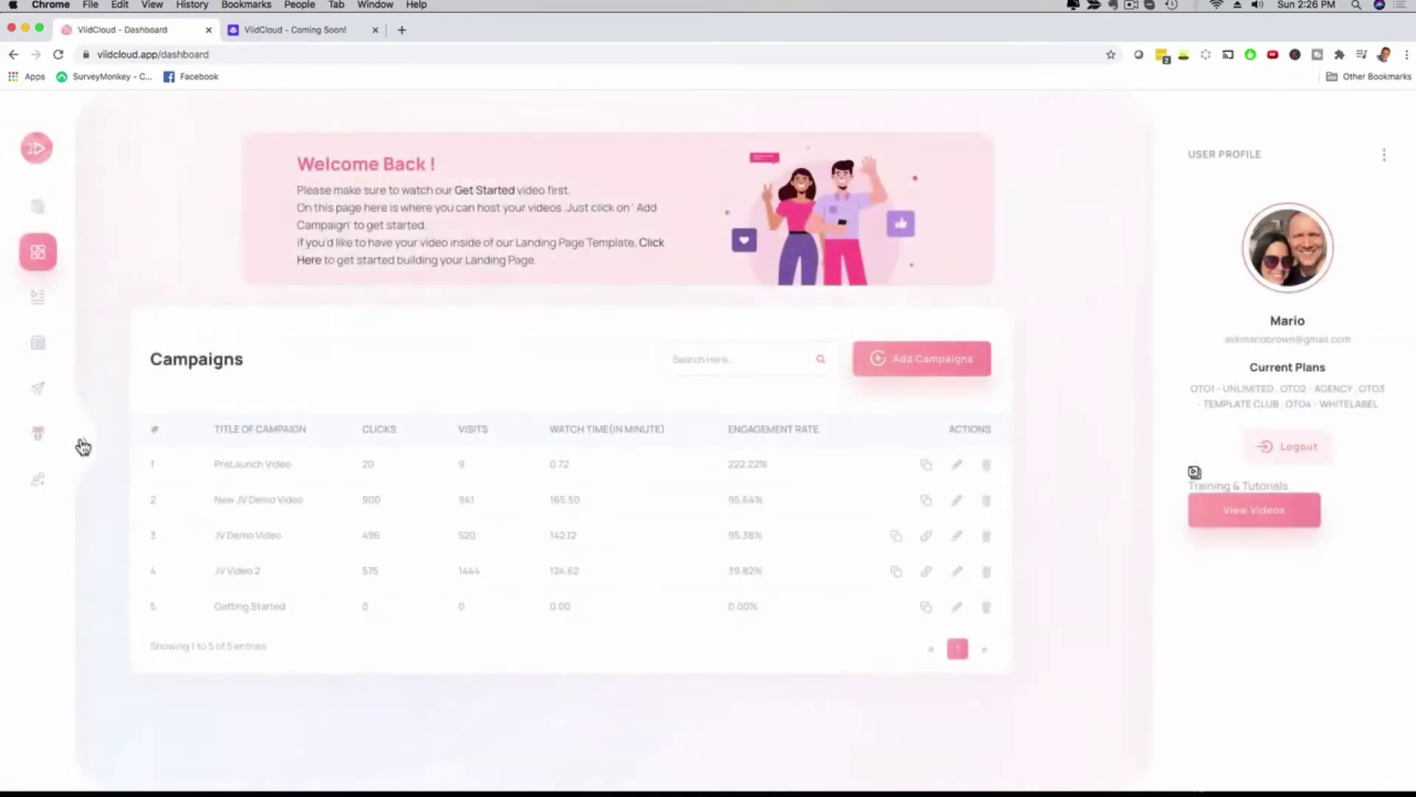
left_click(83, 441)
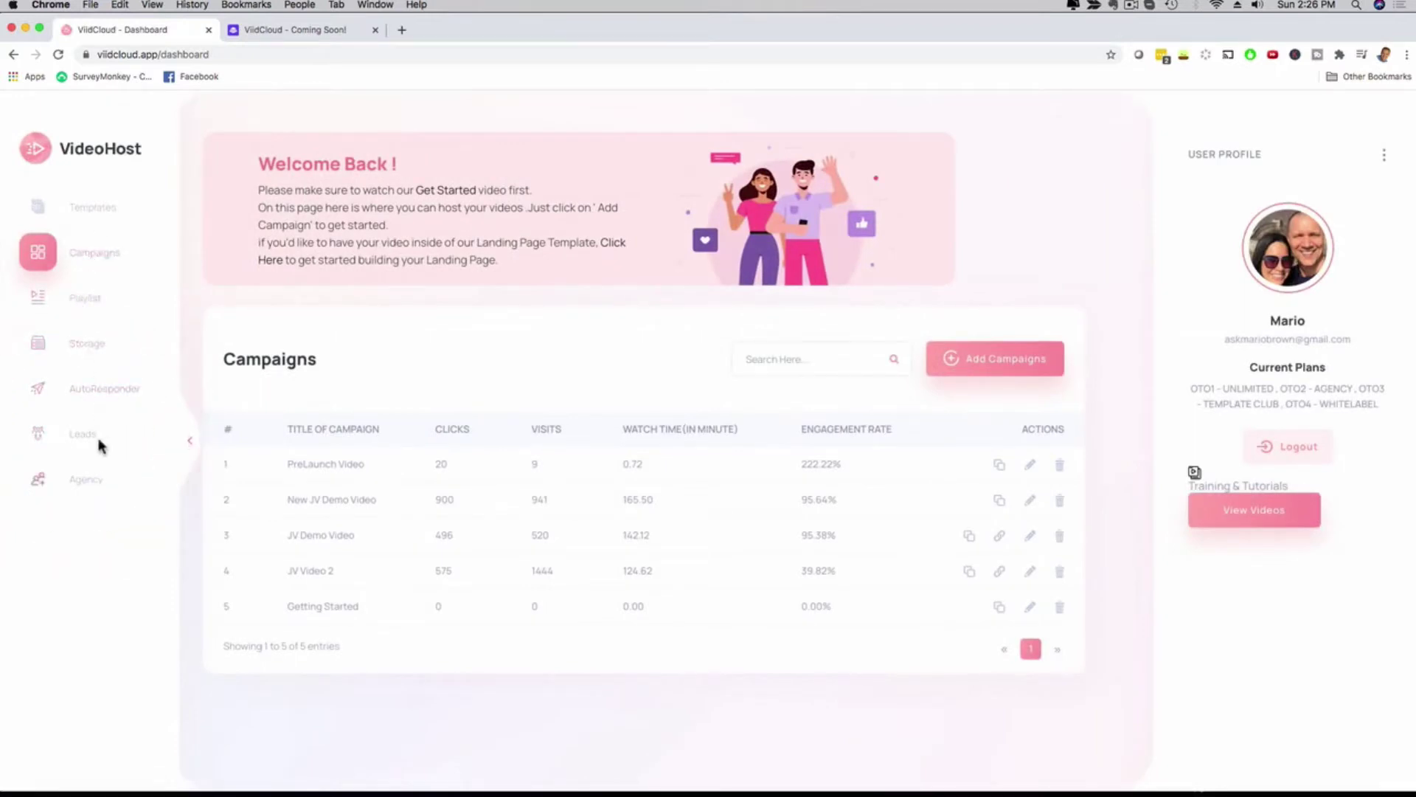
left_click(990, 206)
left_click(1060, 170)
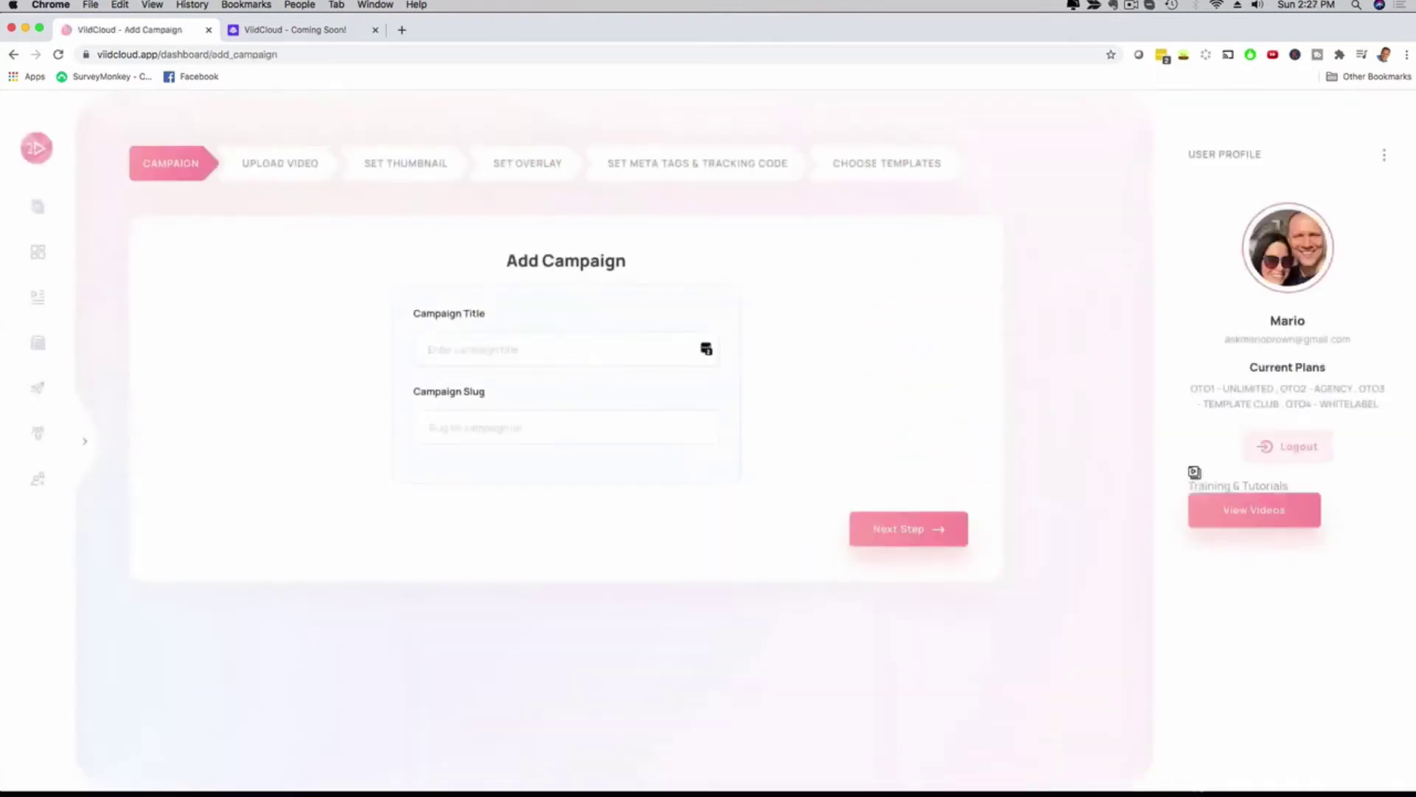
Title the new campaign 'video demo' and continue to the video upload step.
type("video demo")
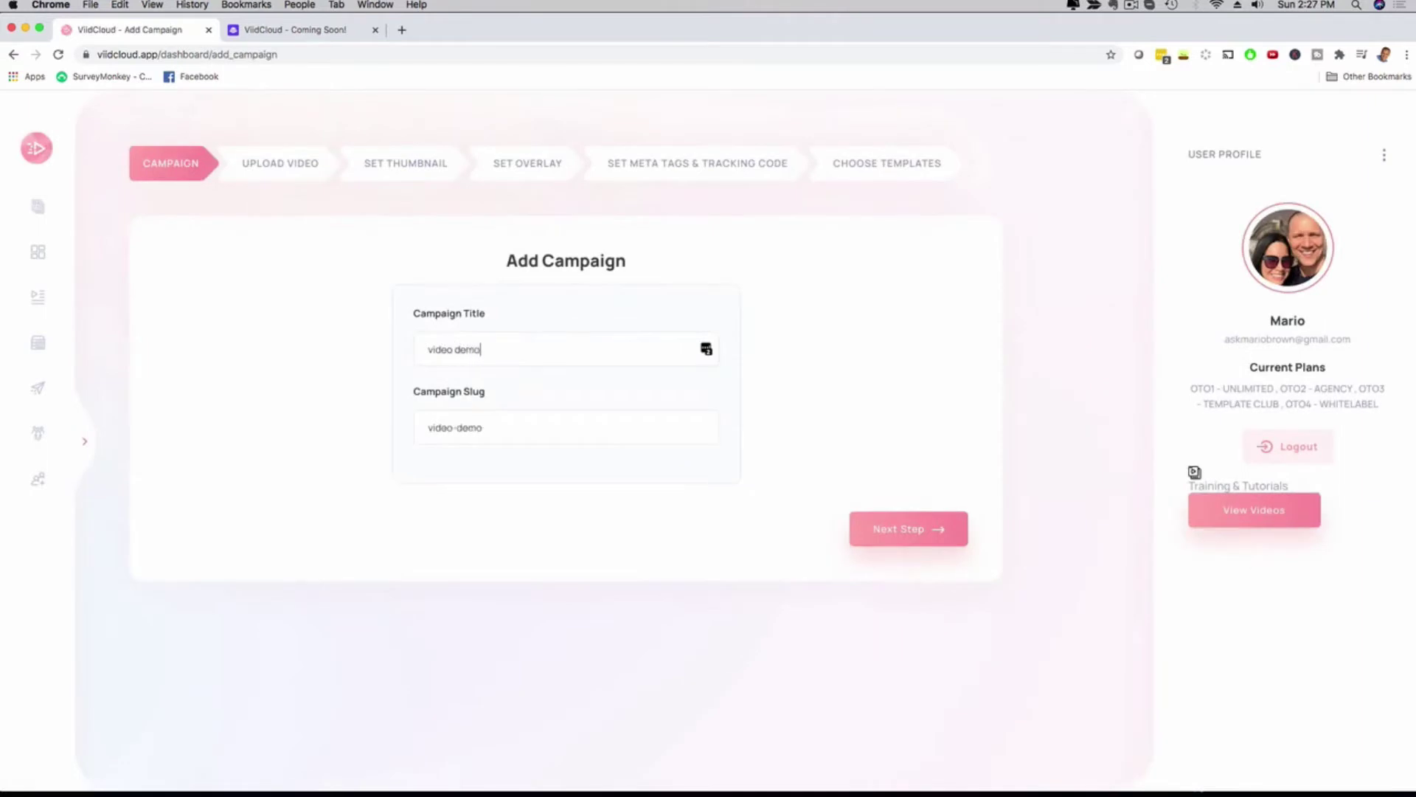
left_click(906, 535)
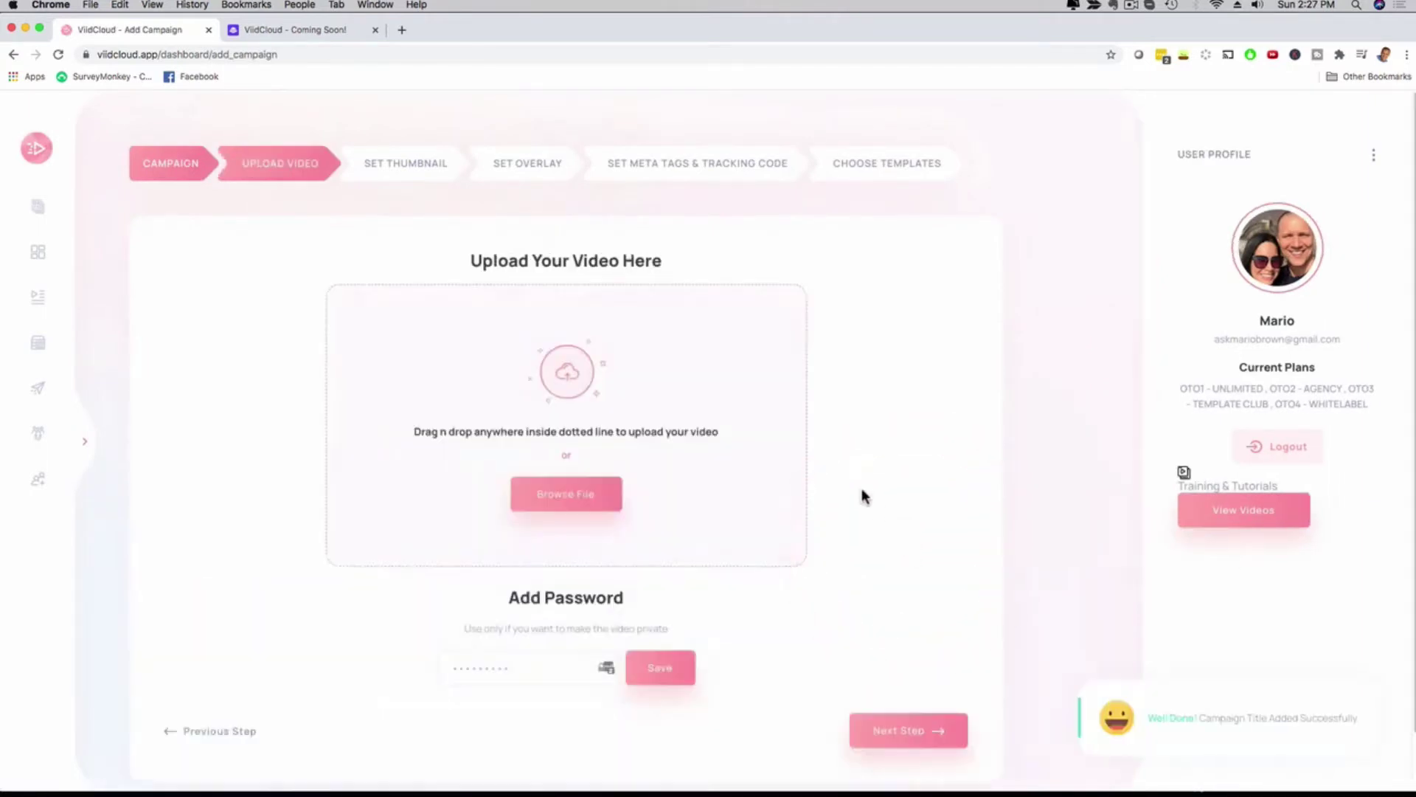
scroll(829, 480, "down", 1)
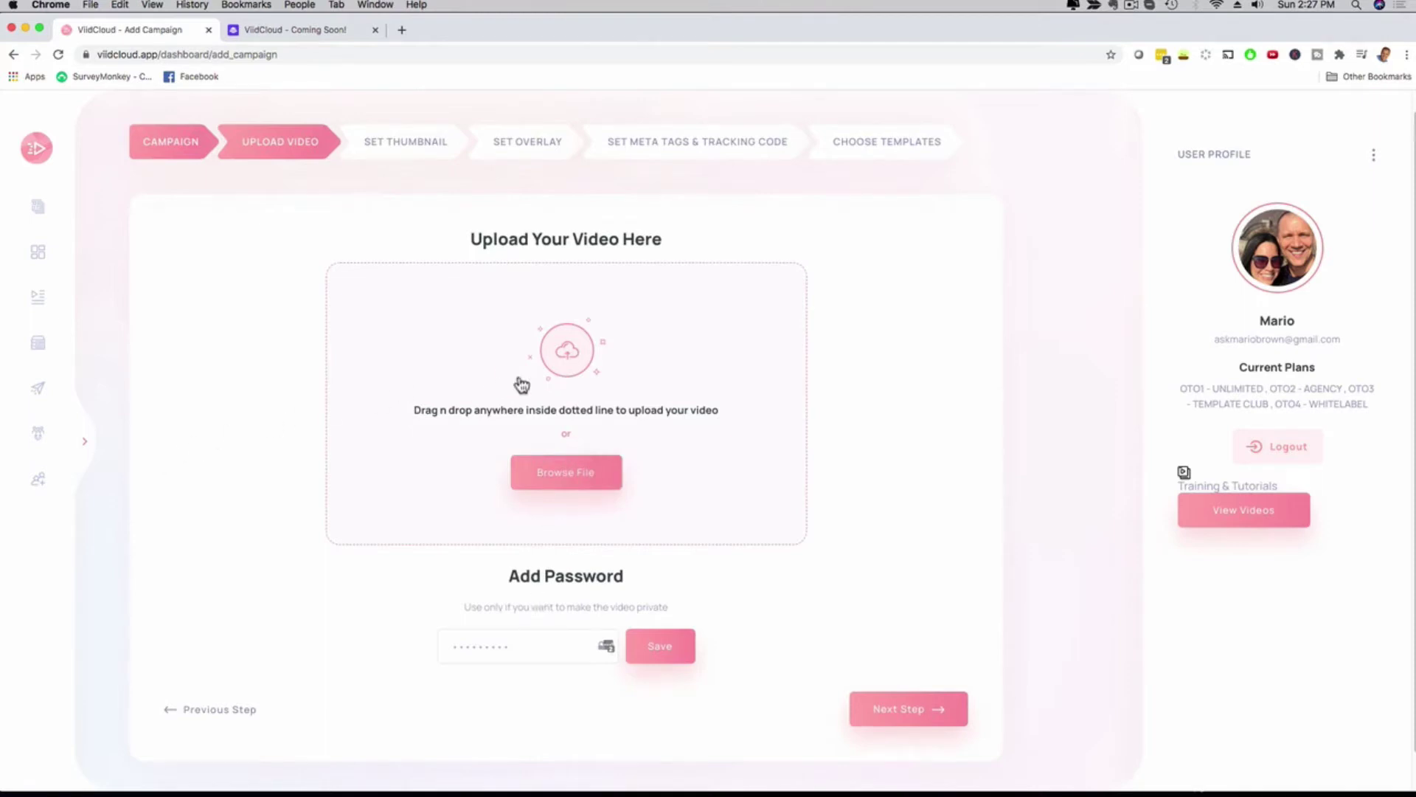
Upload the most recent 74 MB MP4 video from the Desktop.
left_click(550, 480)
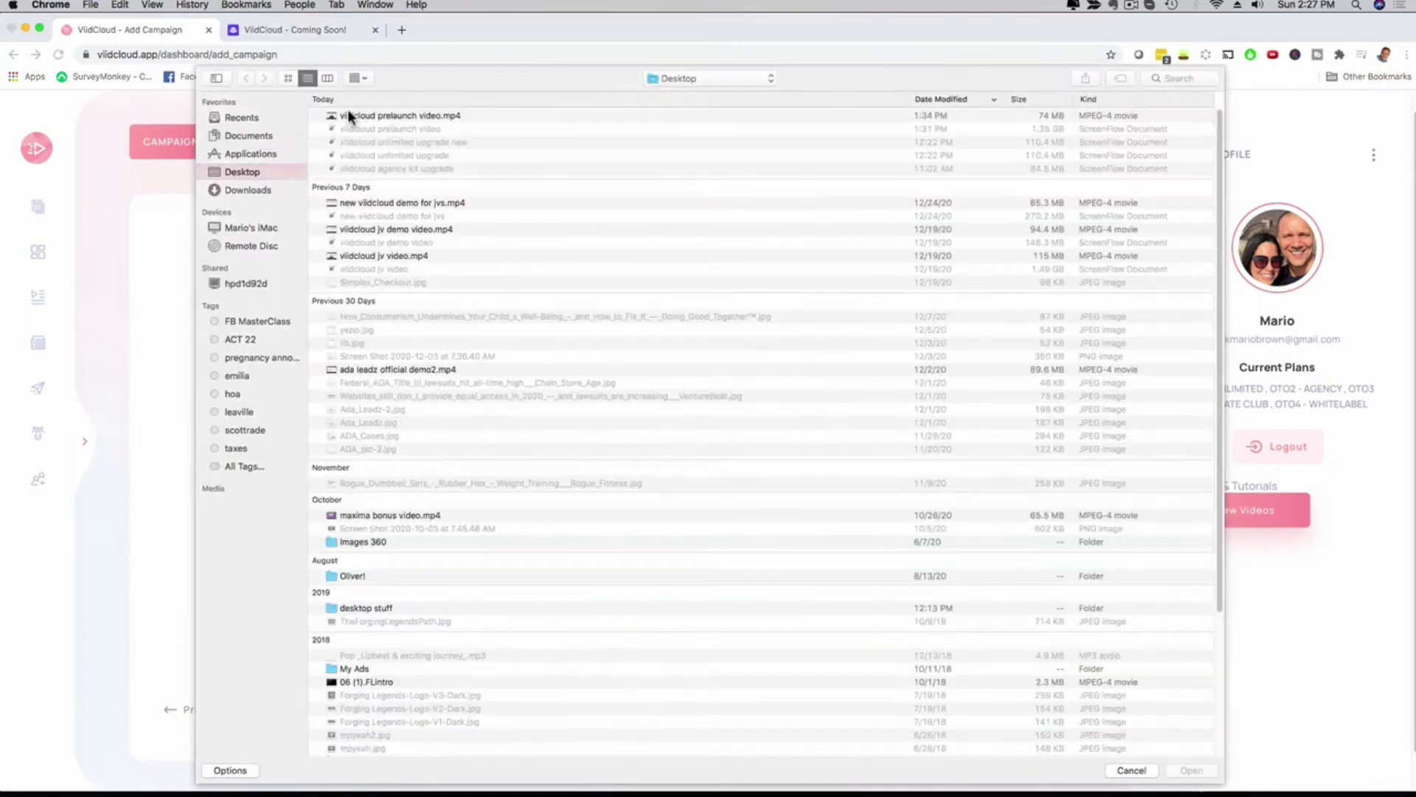
left_click(351, 115)
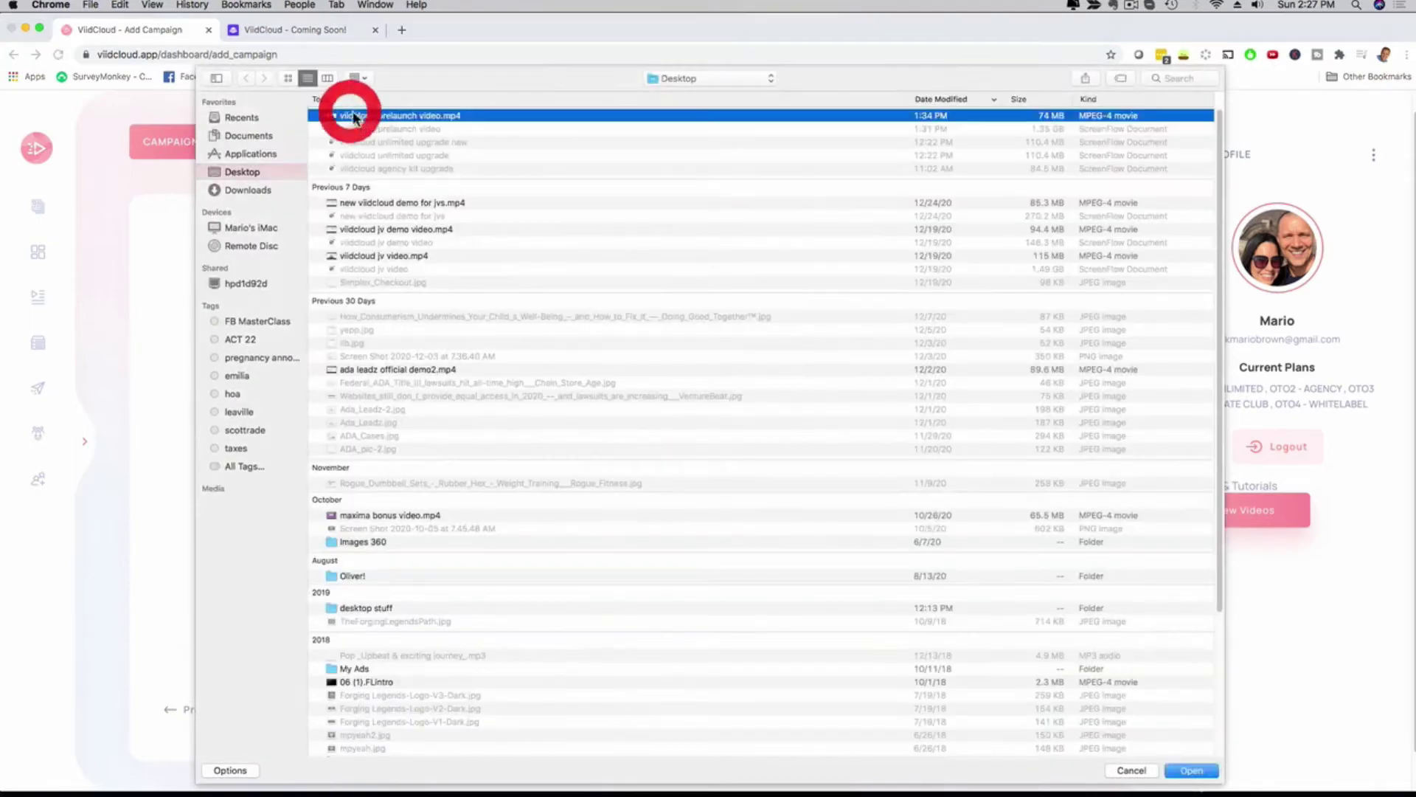
left_click(1191, 770)
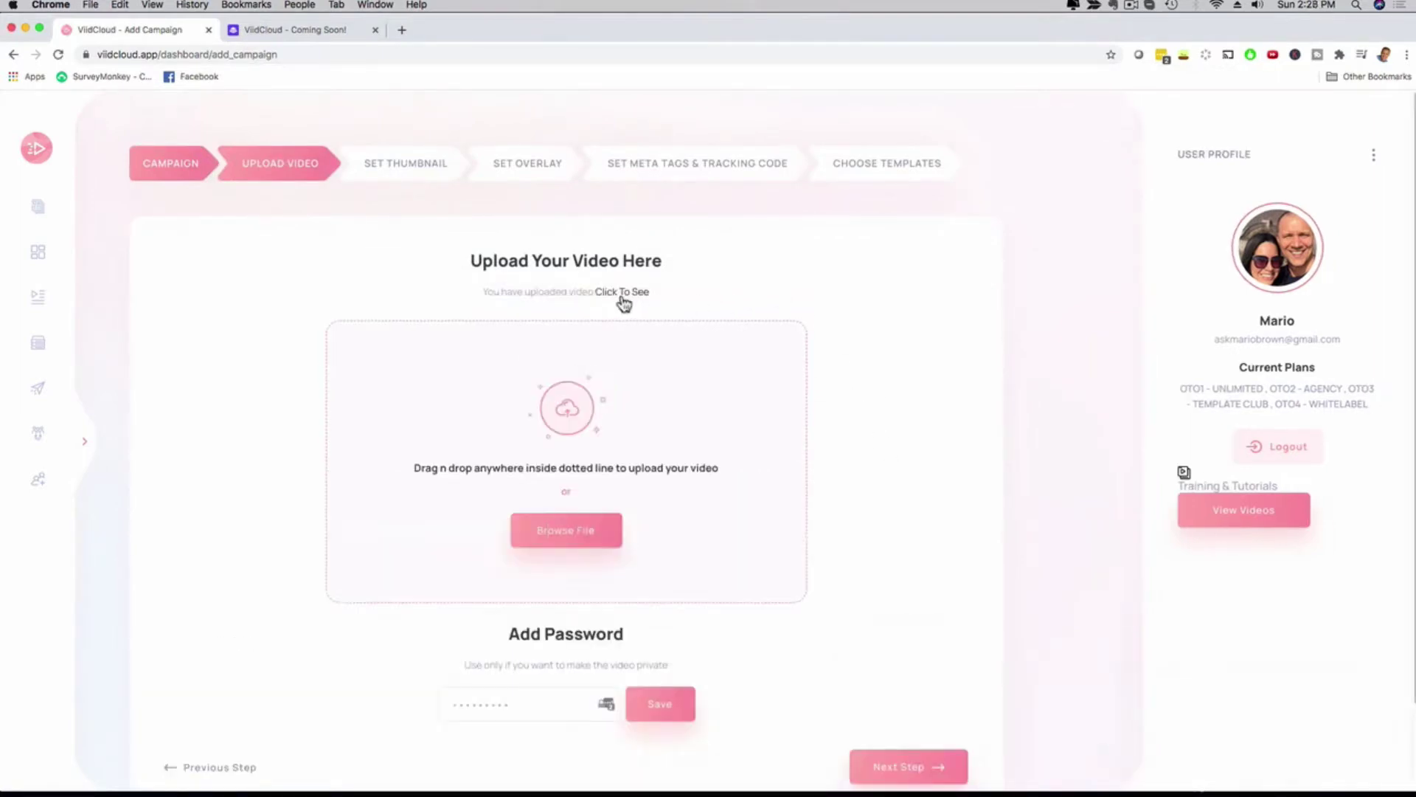
scroll(923, 443, "down", 2)
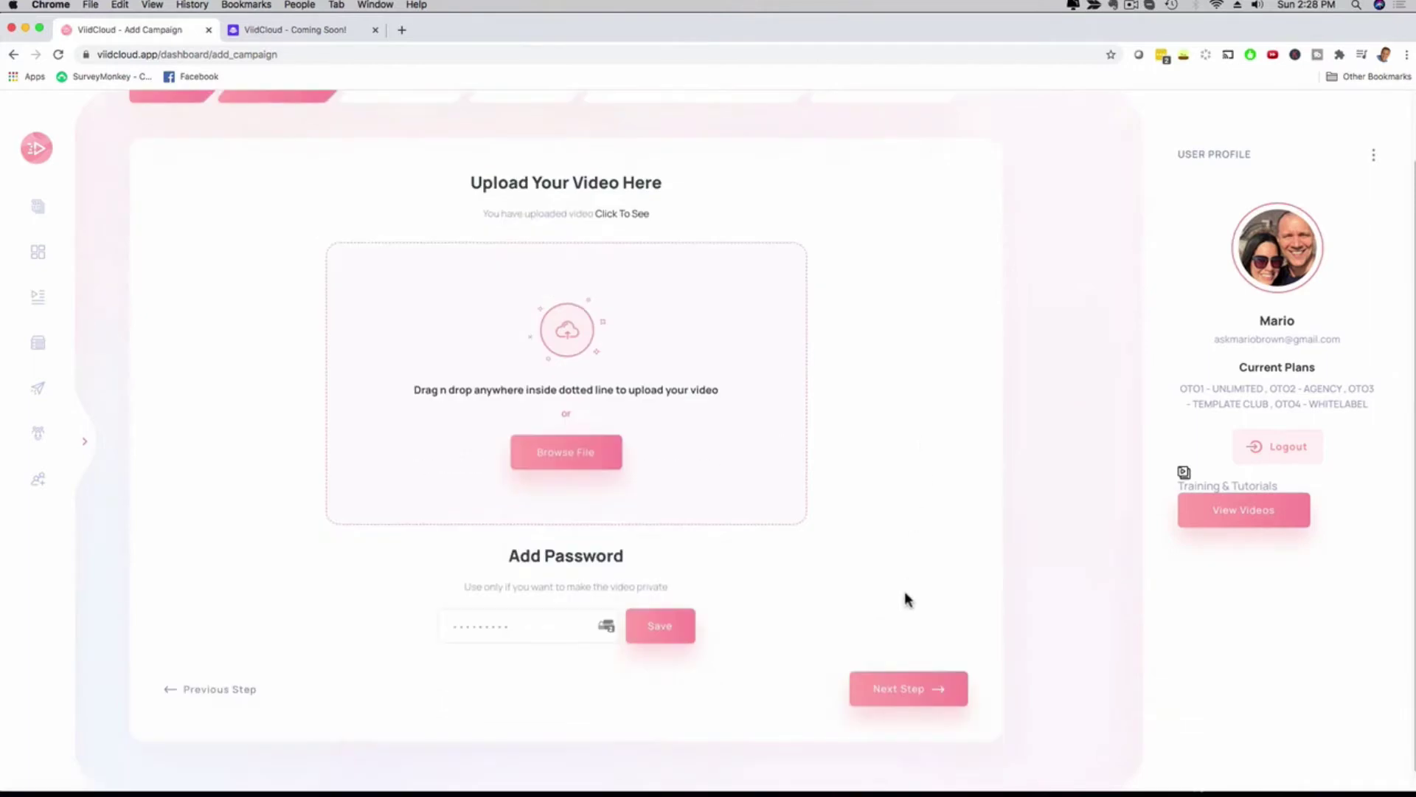
Continue to Set Thumbnail and scroll to the Create A GIF and Images & GIF Library sections.
left_click(895, 690)
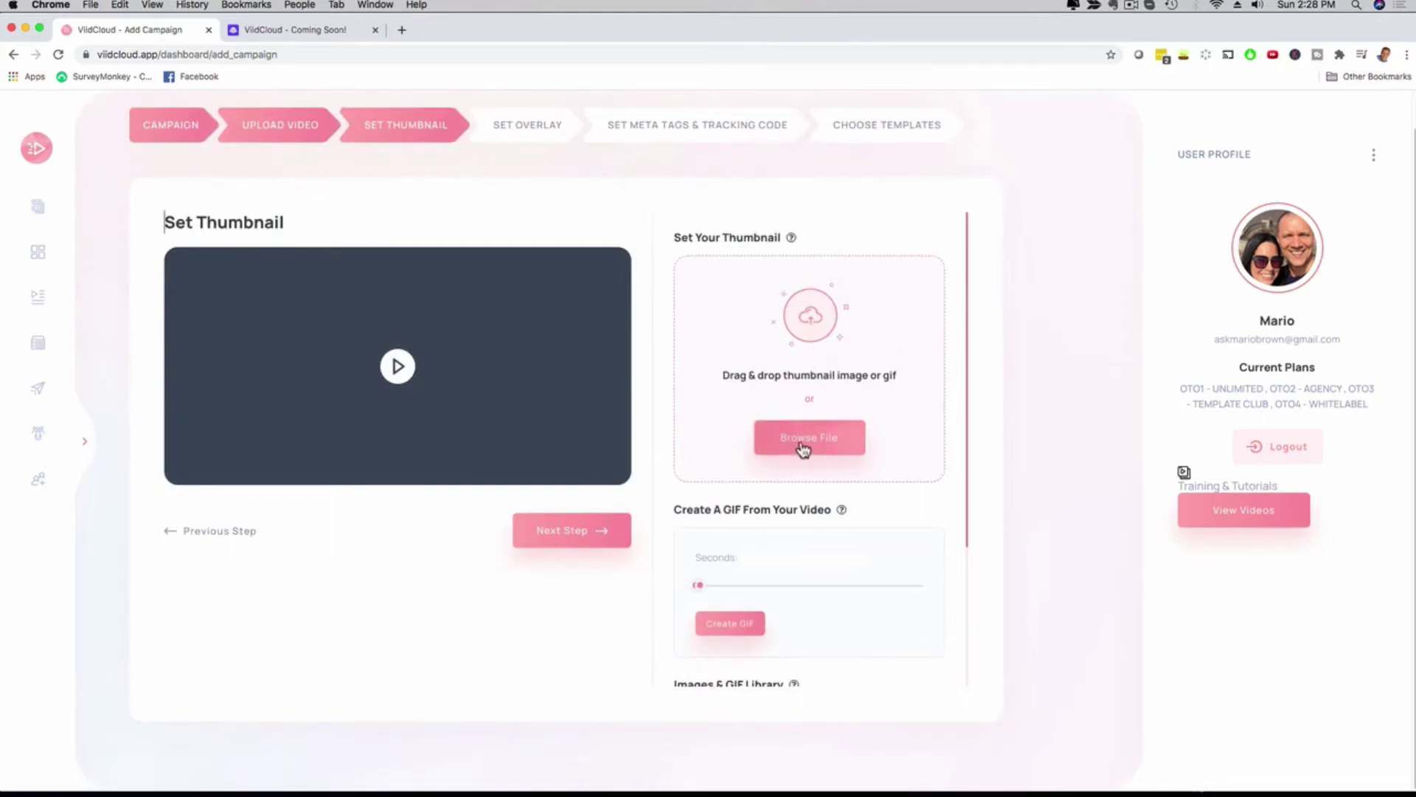
scroll(837, 422, "down", 2)
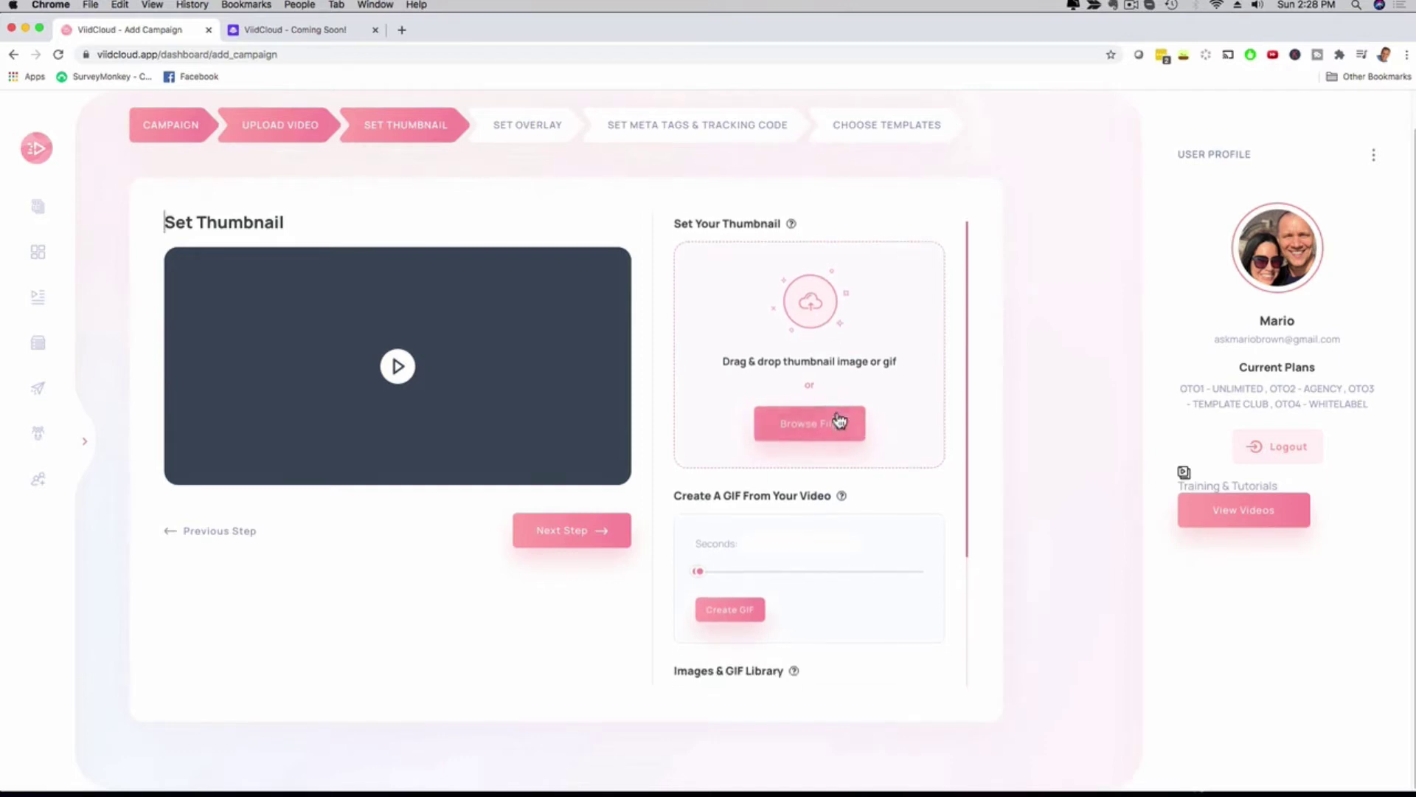
scroll(790, 480, "down", 2)
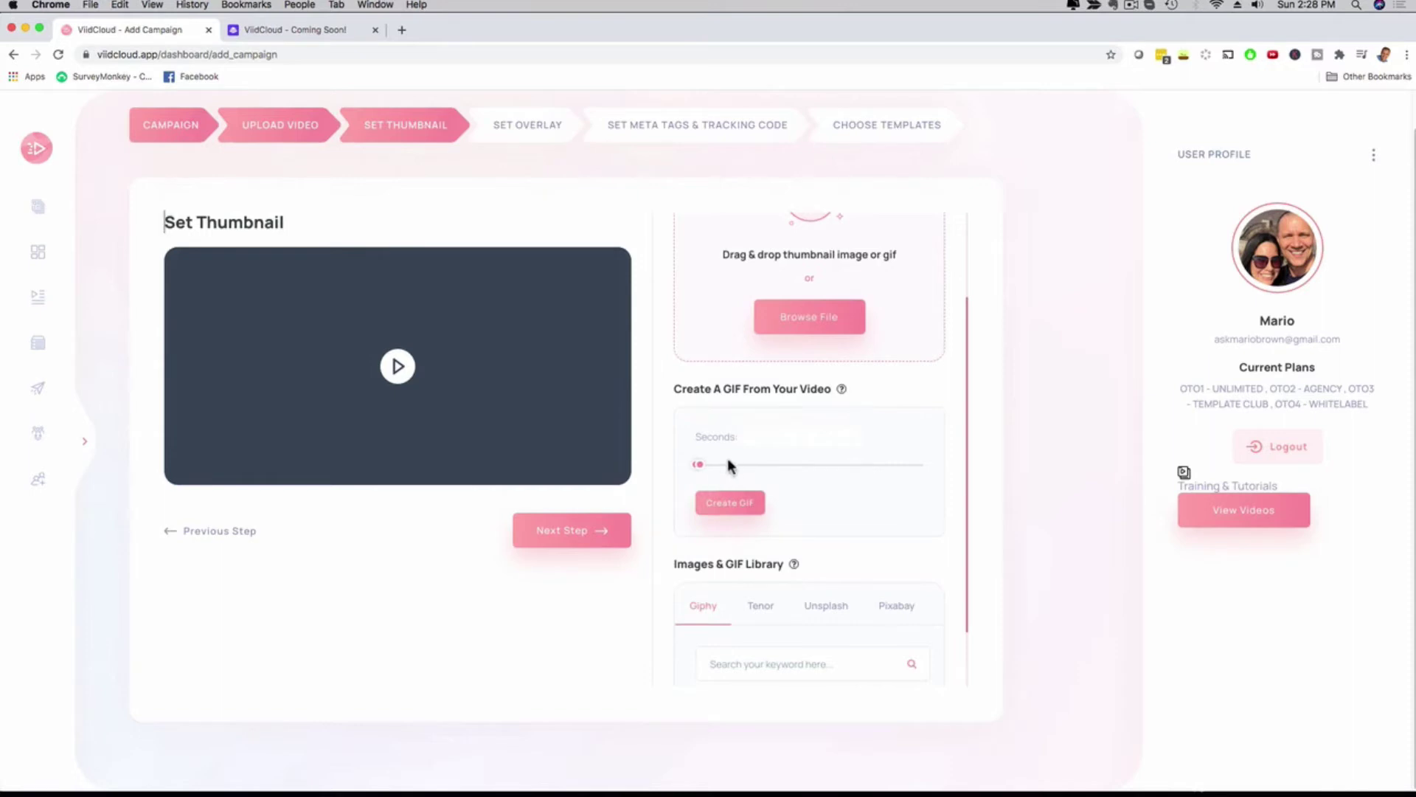
scroll(806, 459, "down", 2)
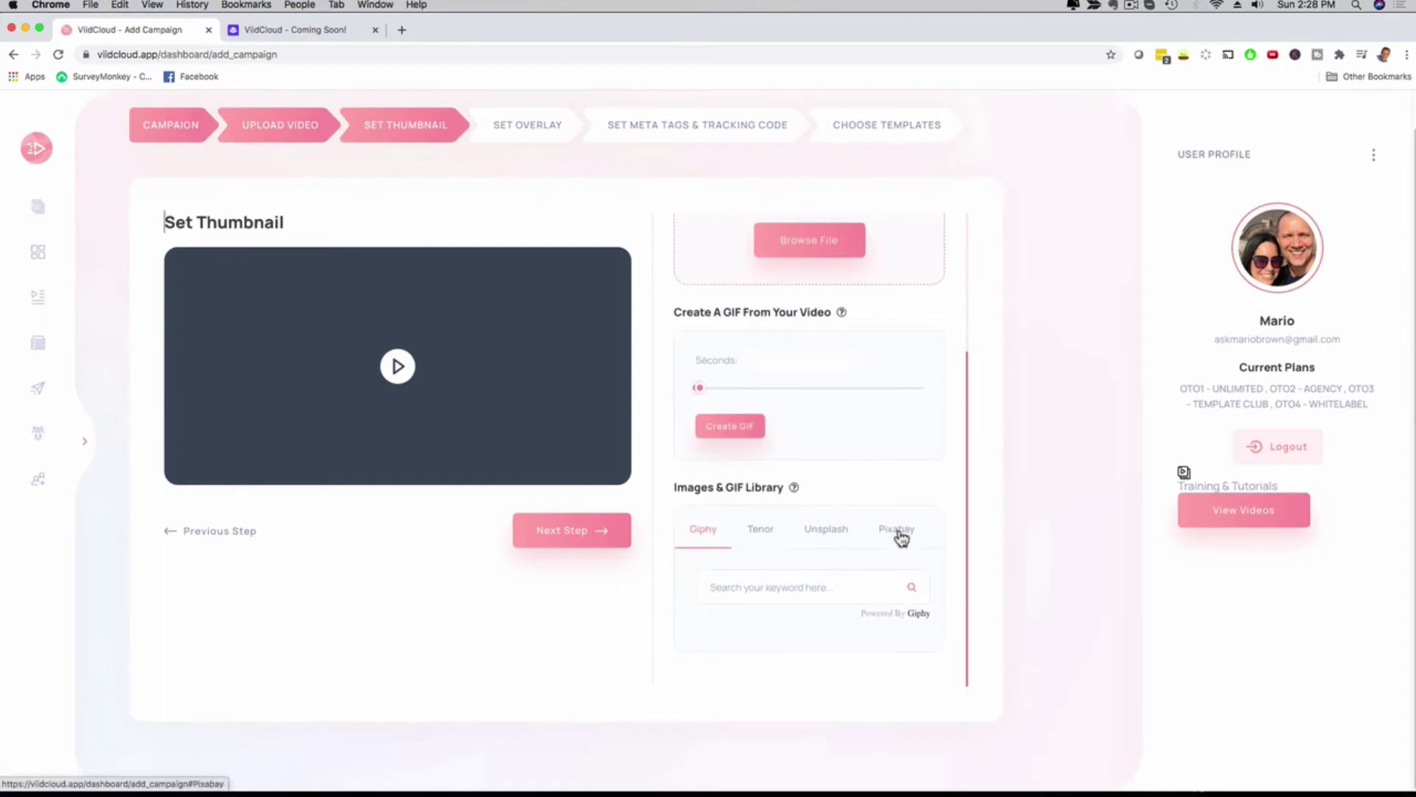
Search Giphy for 'funny' GIFs, switch to Tenor, then create a GIF thumbnail from the video.
left_click(756, 591)
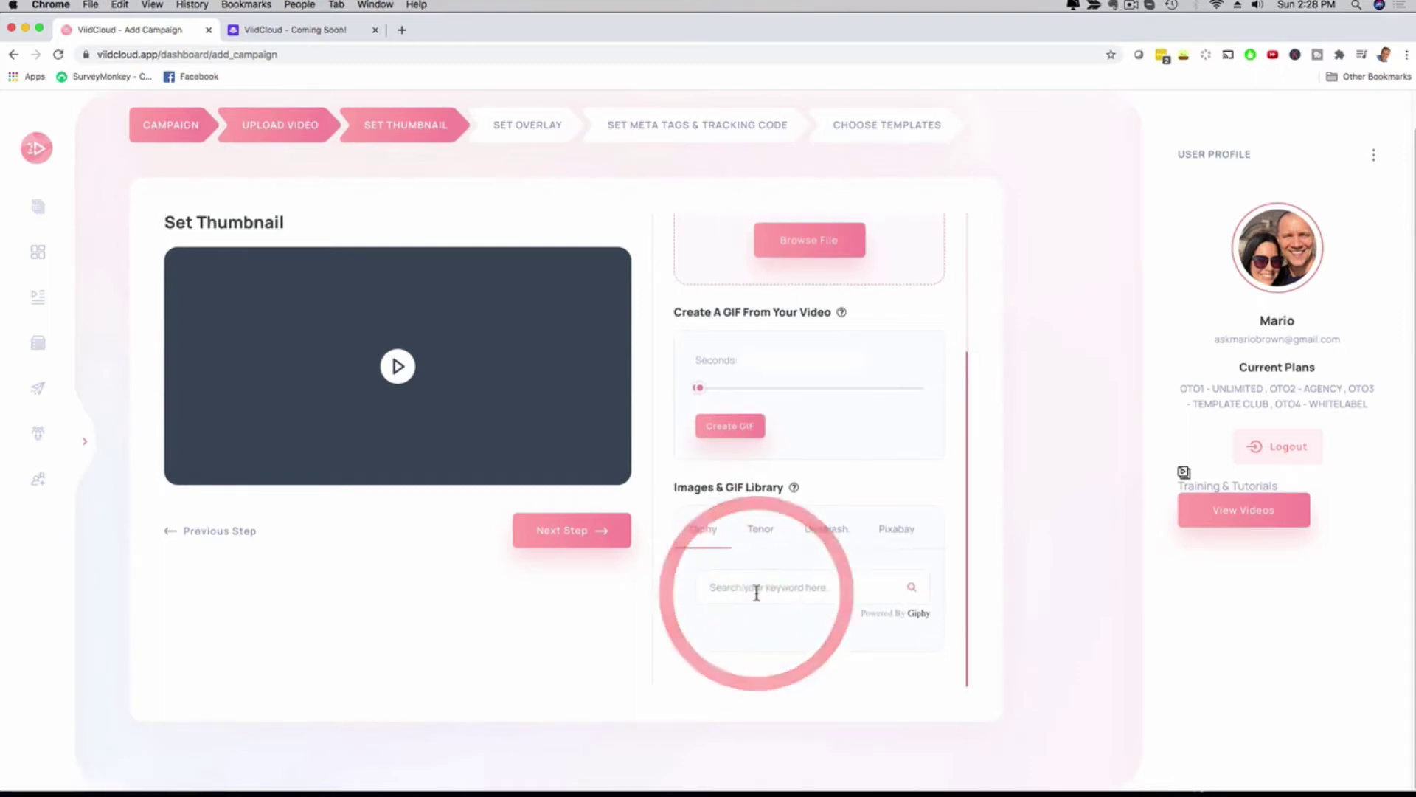
type("funny")
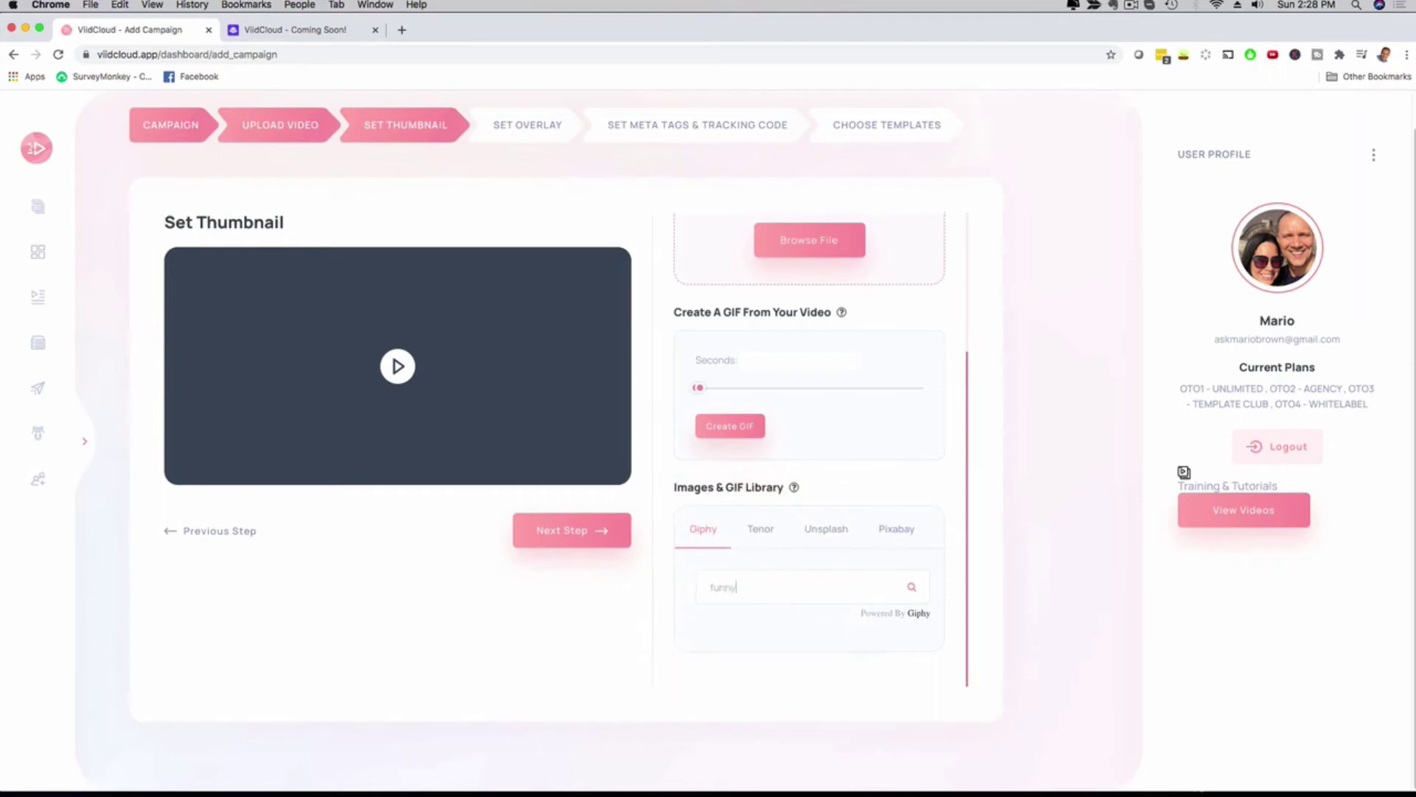
left_click(911, 588)
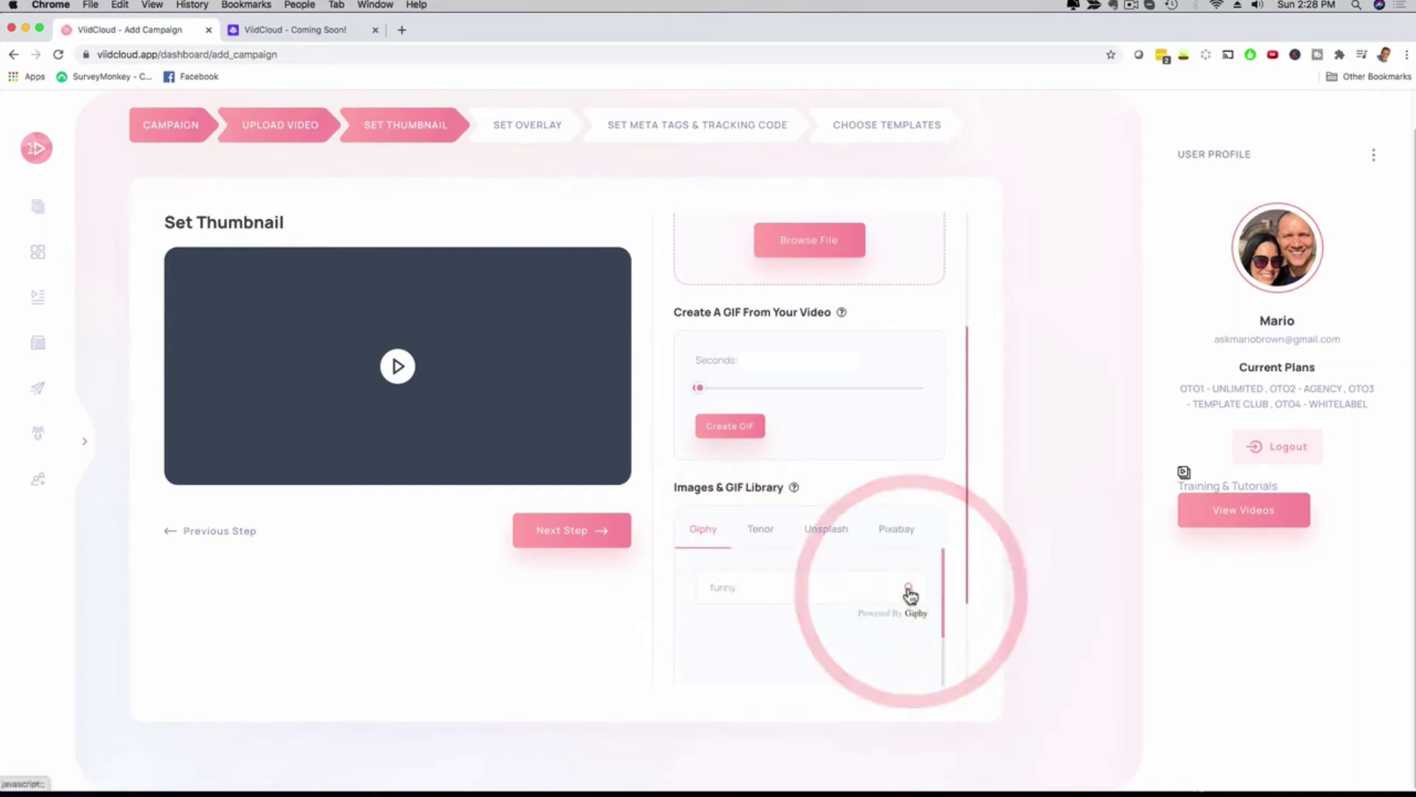
scroll(827, 578, "down", 2)
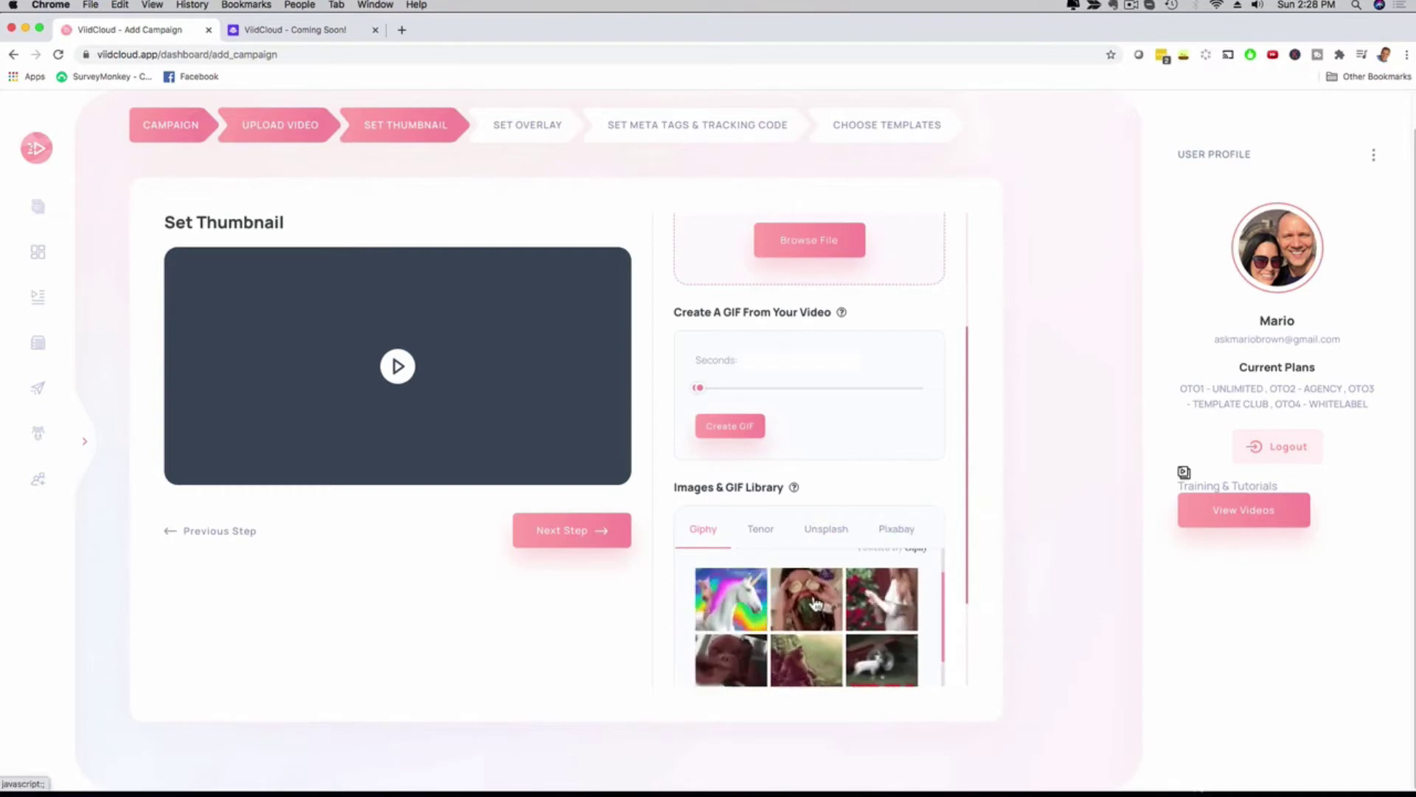
scroll(817, 605, "up", 1)
scroll(812, 598, "up", 2)
left_click(761, 529)
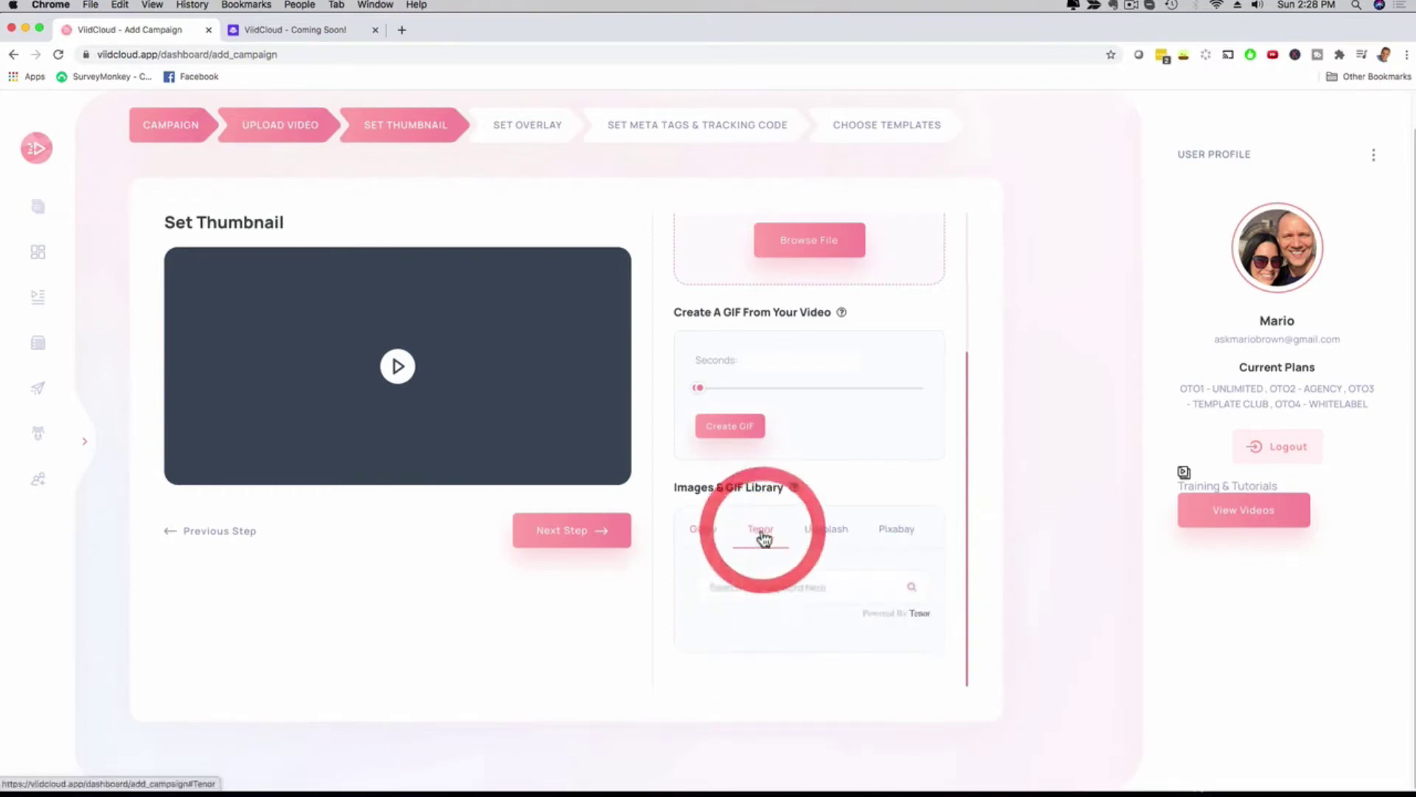
left_click(734, 433)
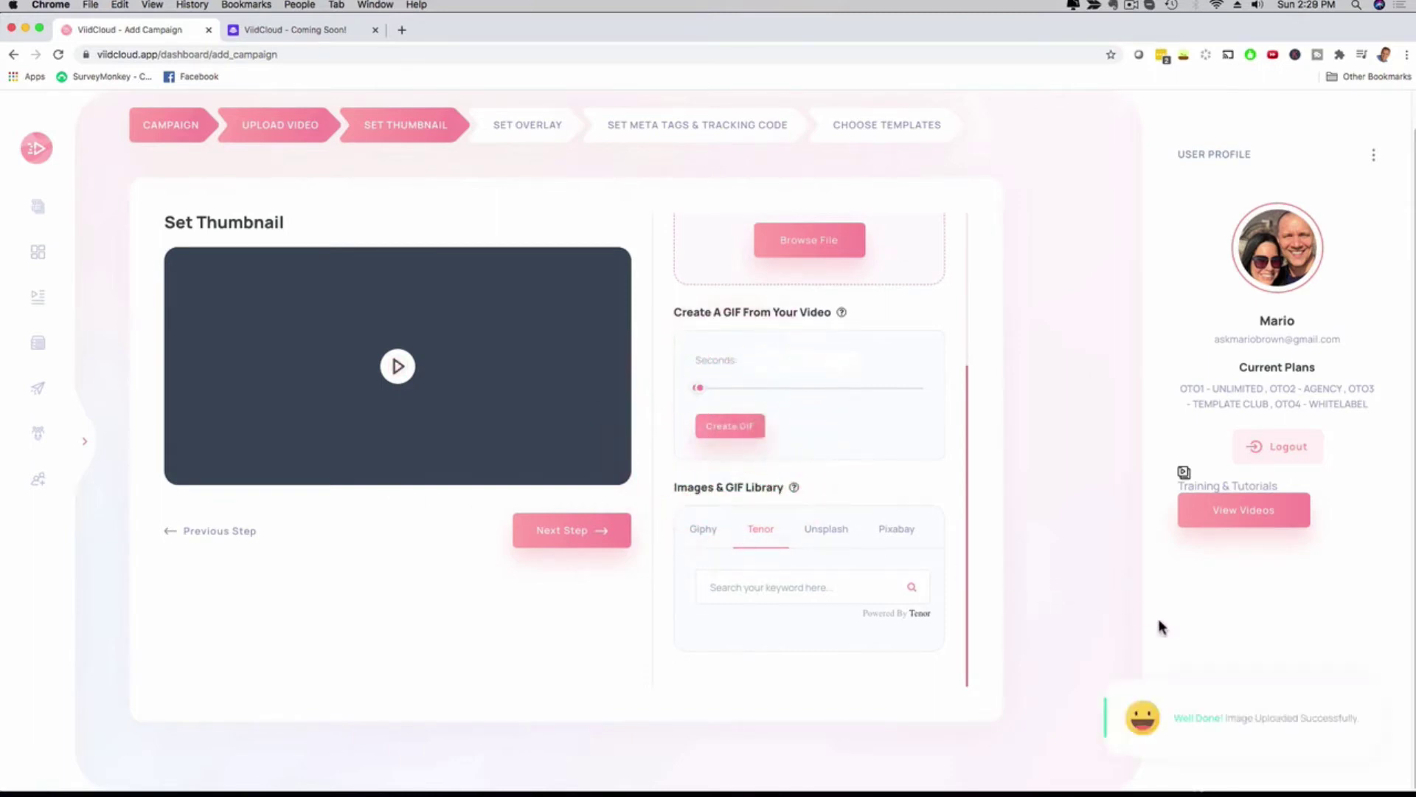
Advance to Set Overlay, set transparency to 0.1, then view the ViidCloud webinar page.
left_click(565, 538)
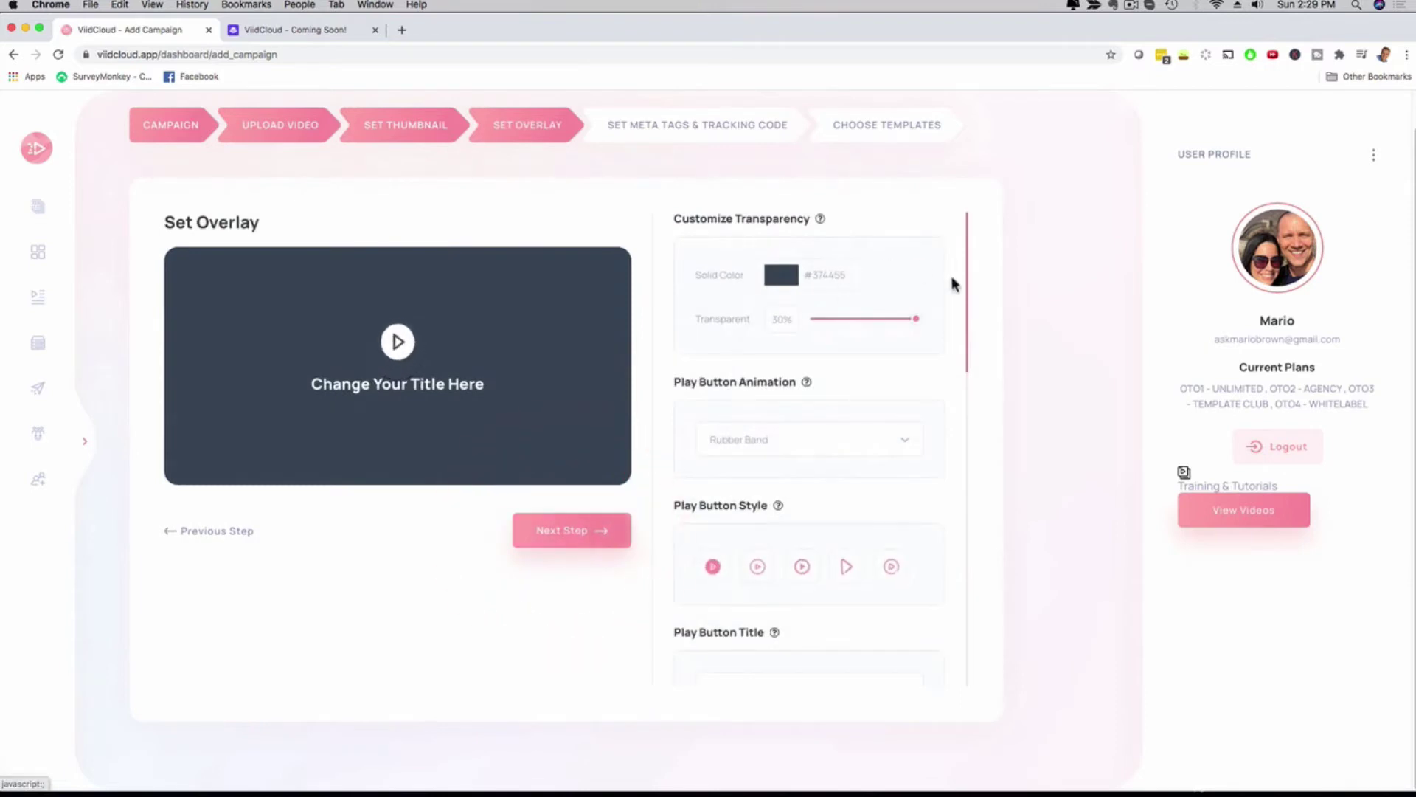
left_click_drag(915, 319, 835, 325)
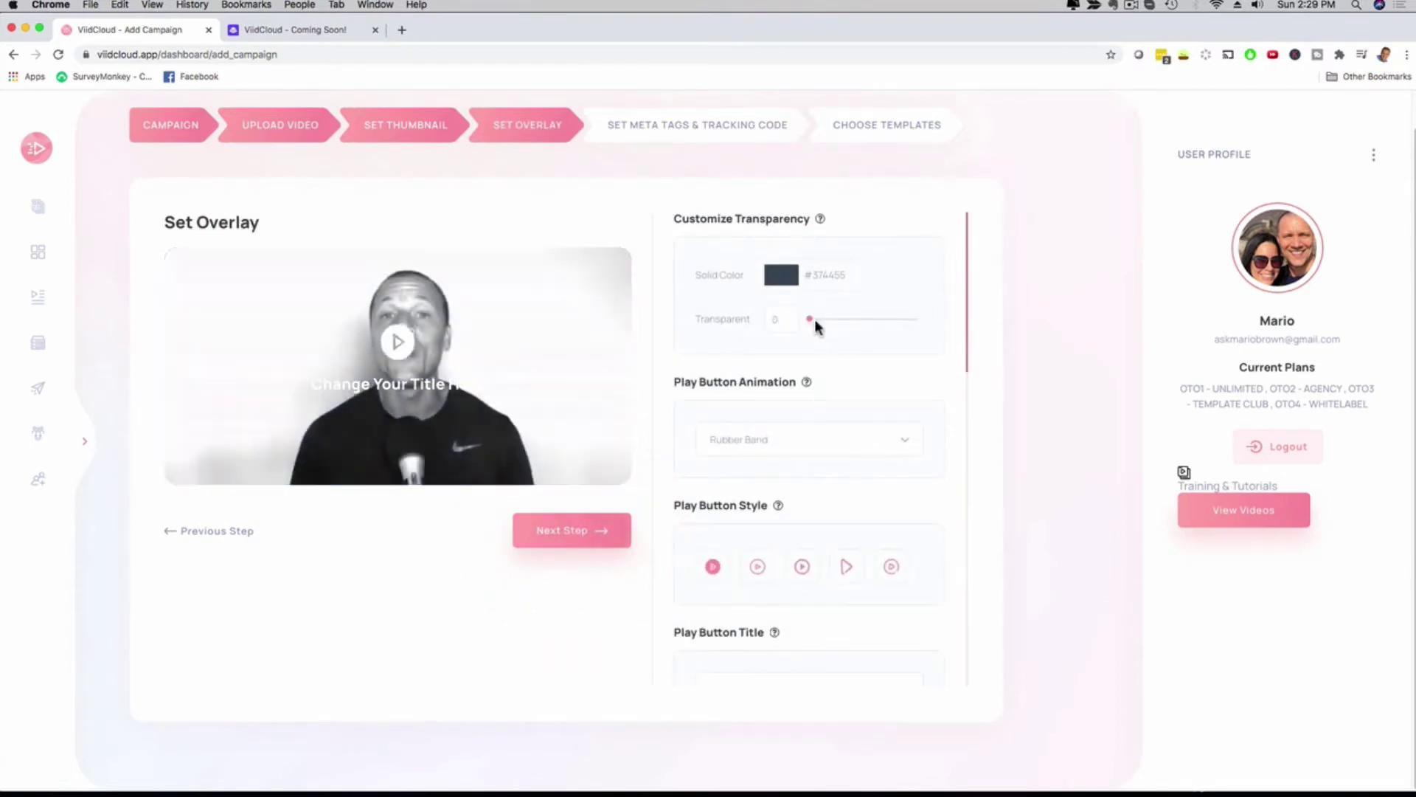
left_click(826, 320)
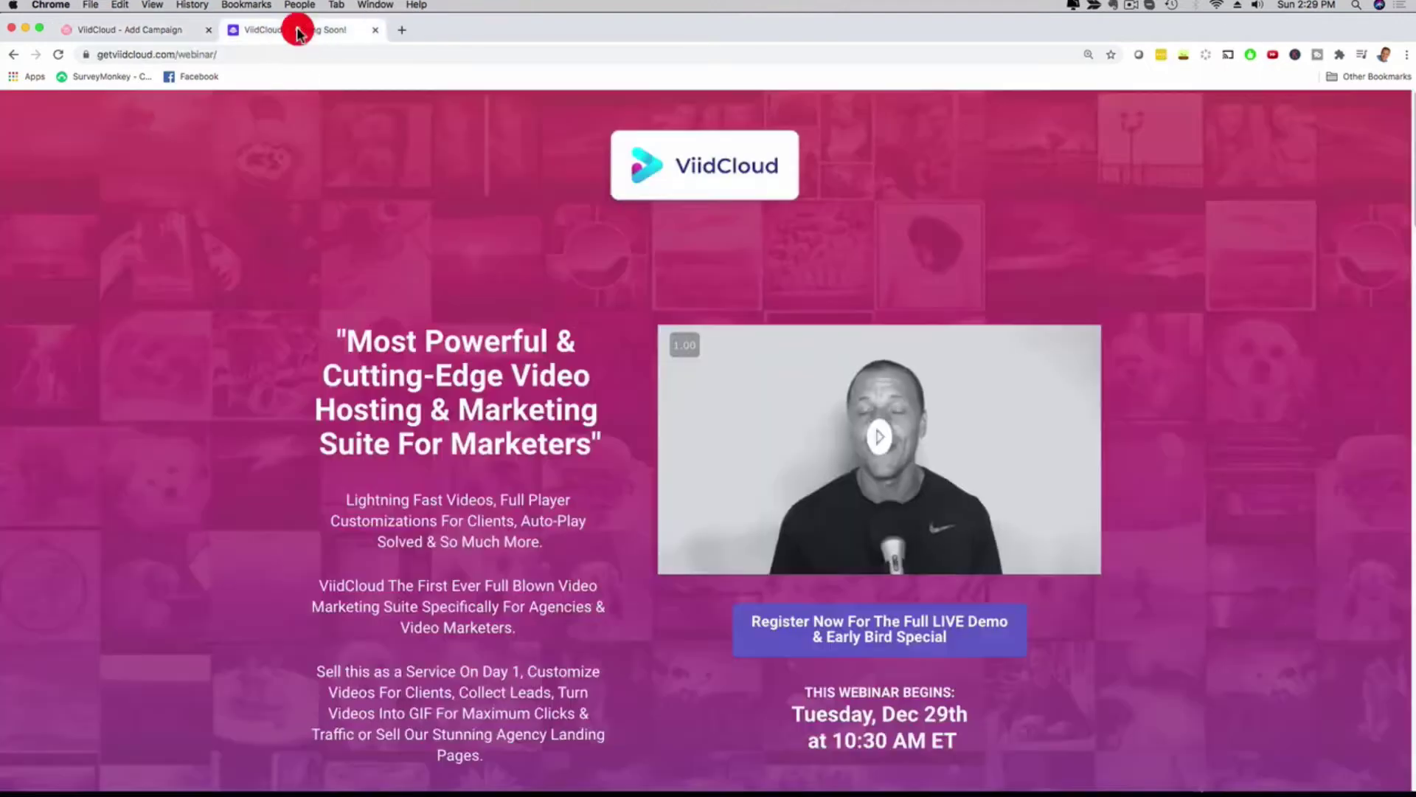
left_click(296, 30)
scroll(1111, 383, "down", 1)
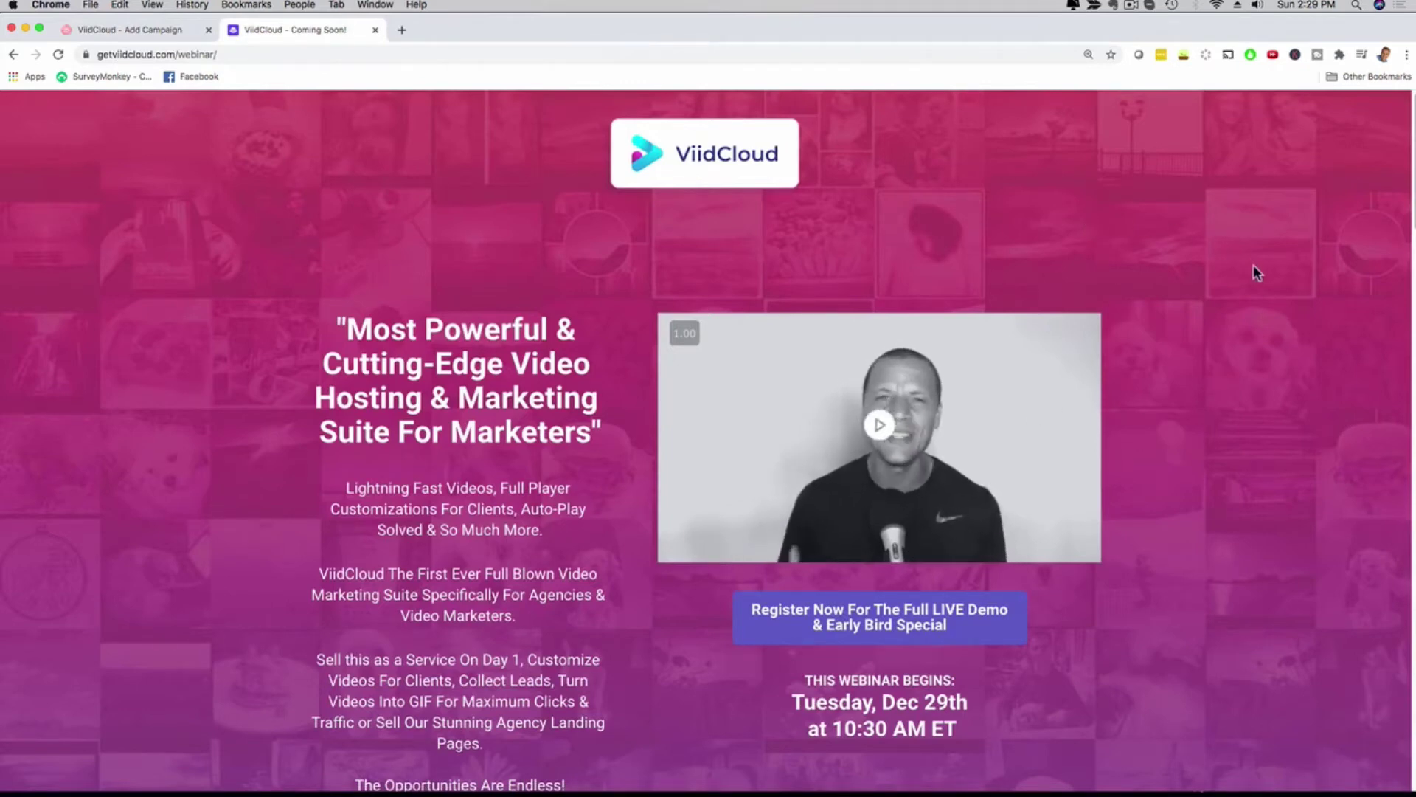
scroll(1225, 274, "down", 2)
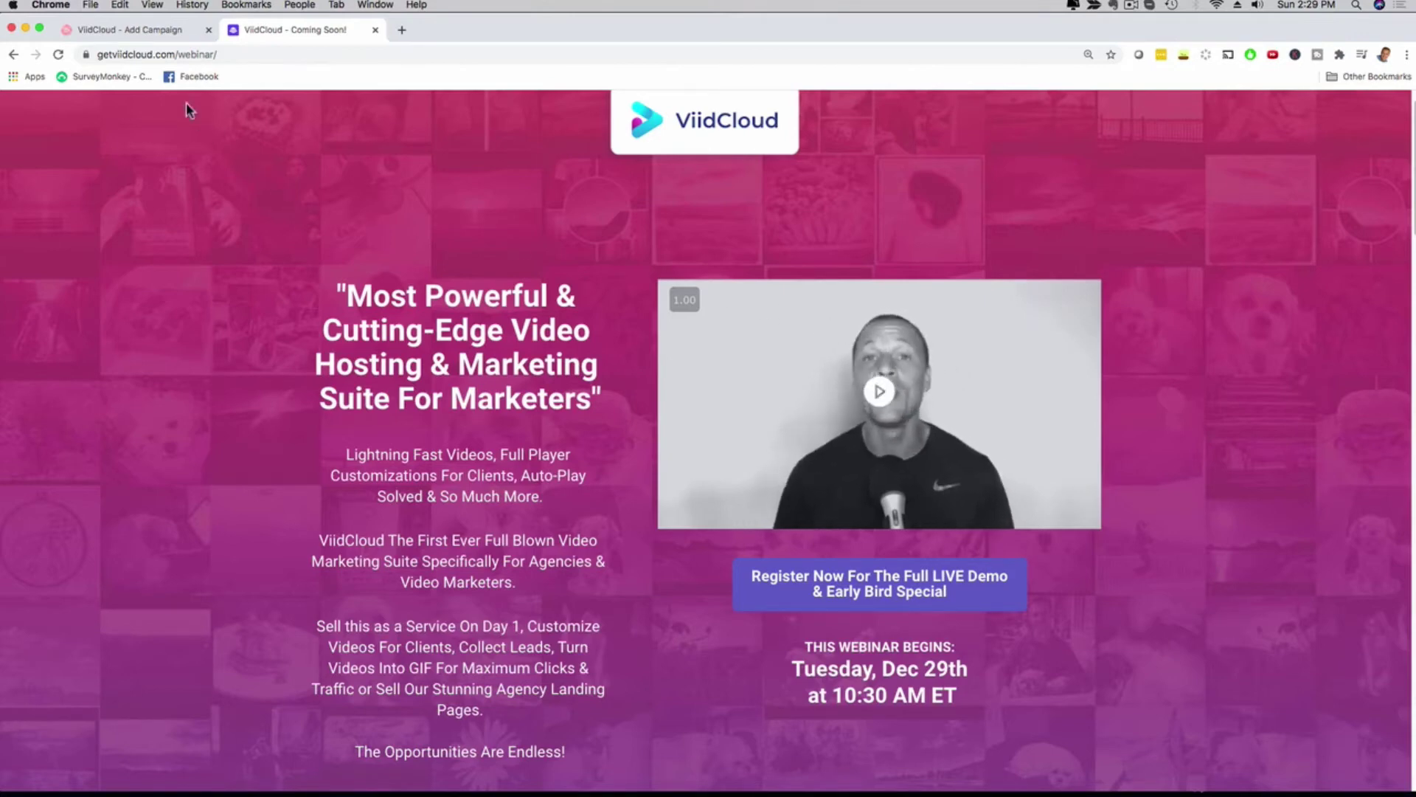
Back in overlay settings, try Jello and Bounce, then set the play button animation to heart Beat.
left_click(144, 31)
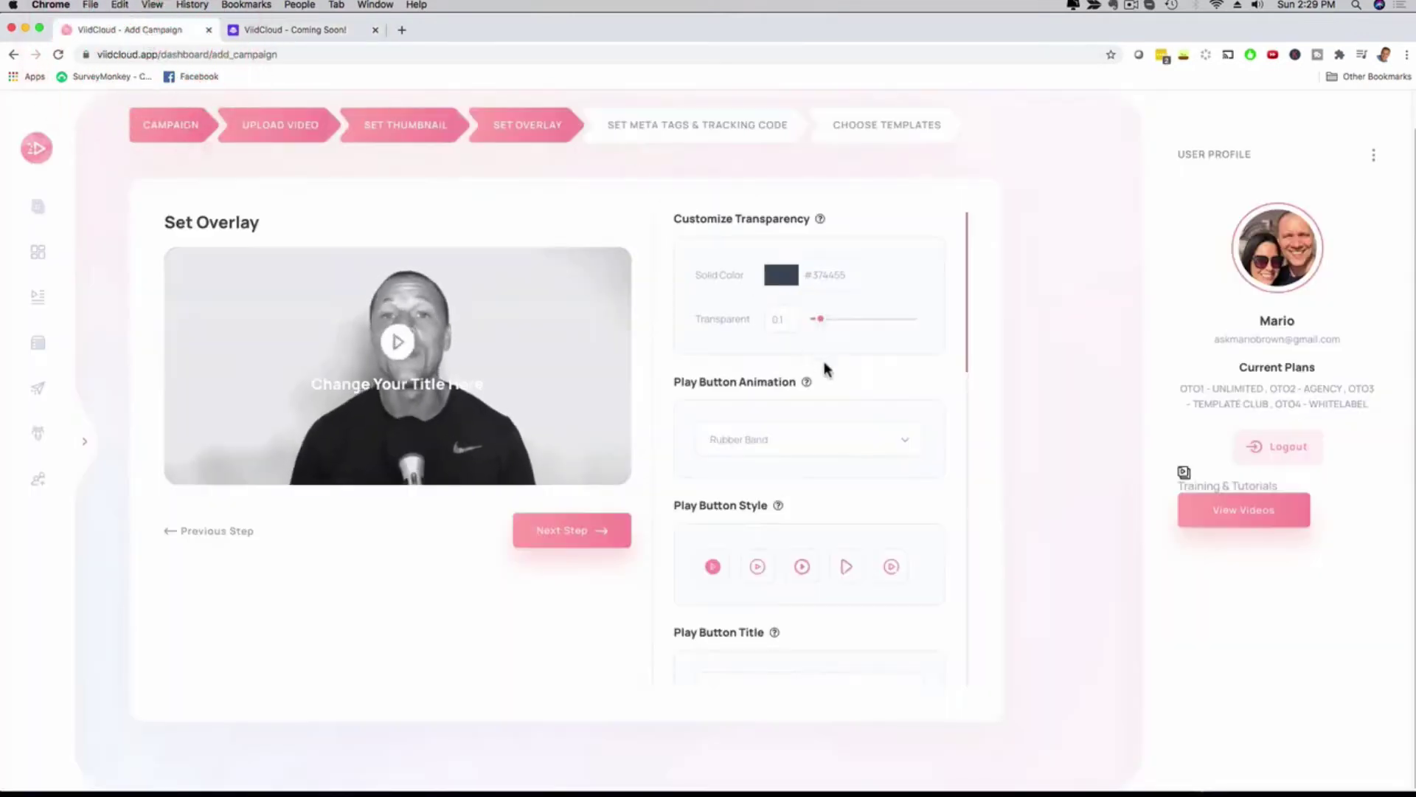
scroll(826, 308, "down", 1)
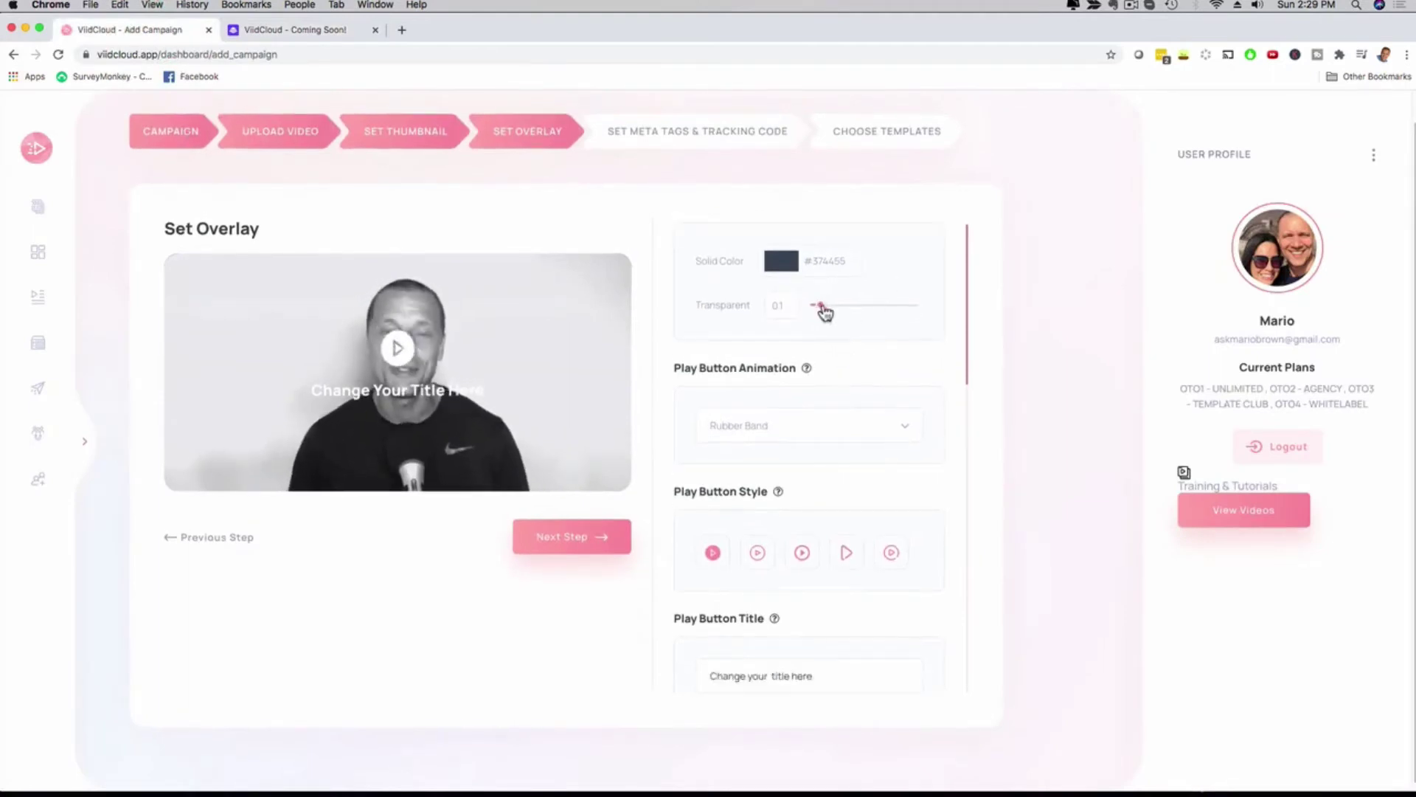
left_click(818, 307)
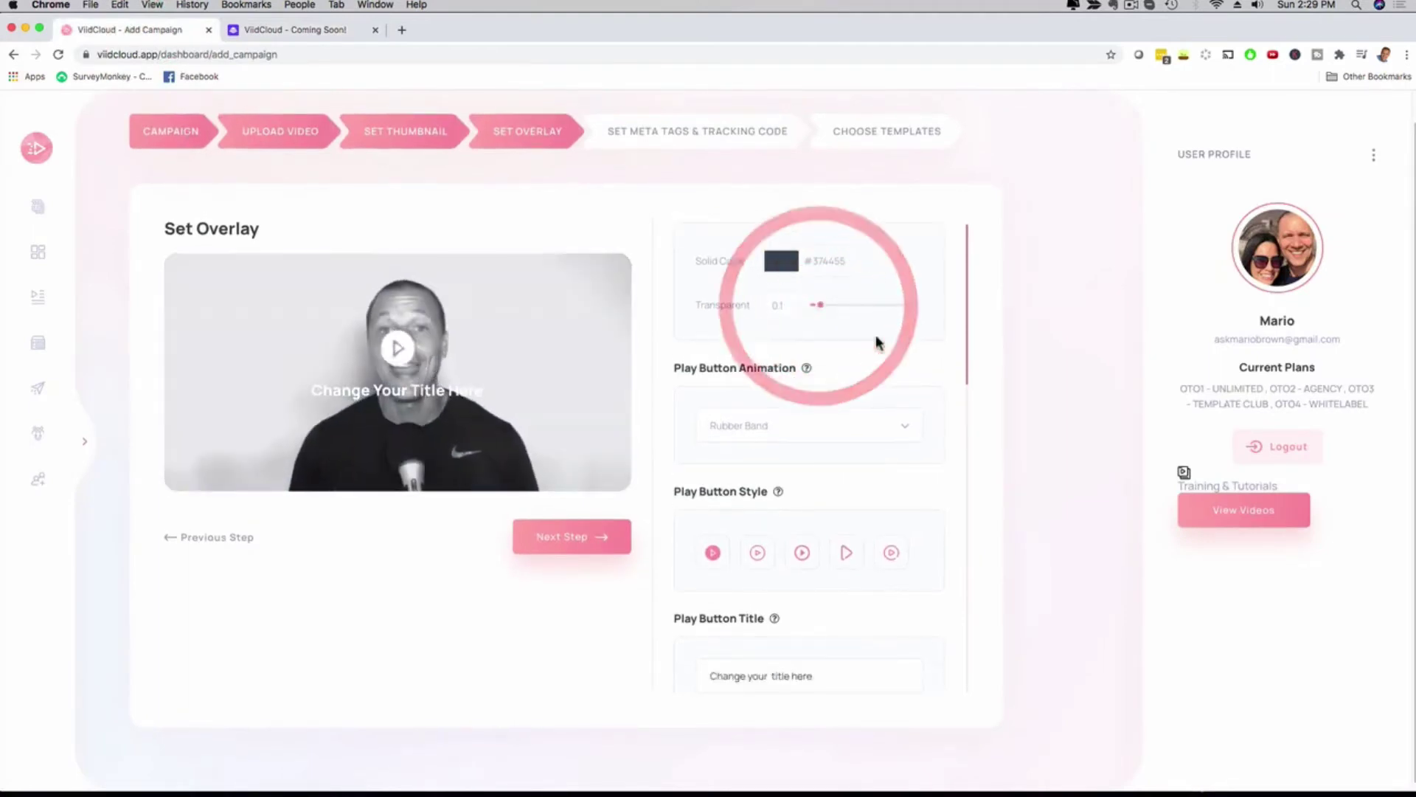
scroll(882, 339, "down", 2)
left_click(883, 389)
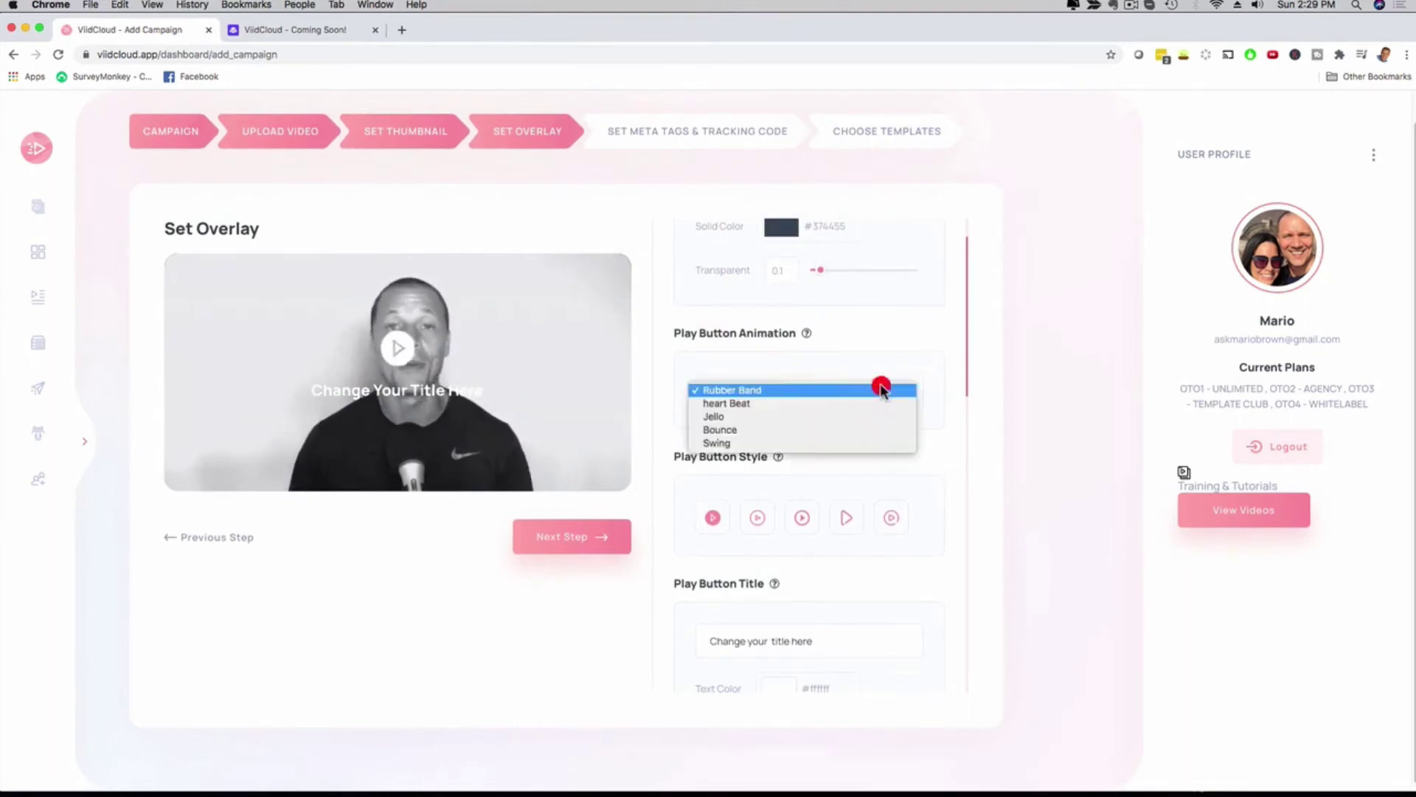
left_click(754, 415)
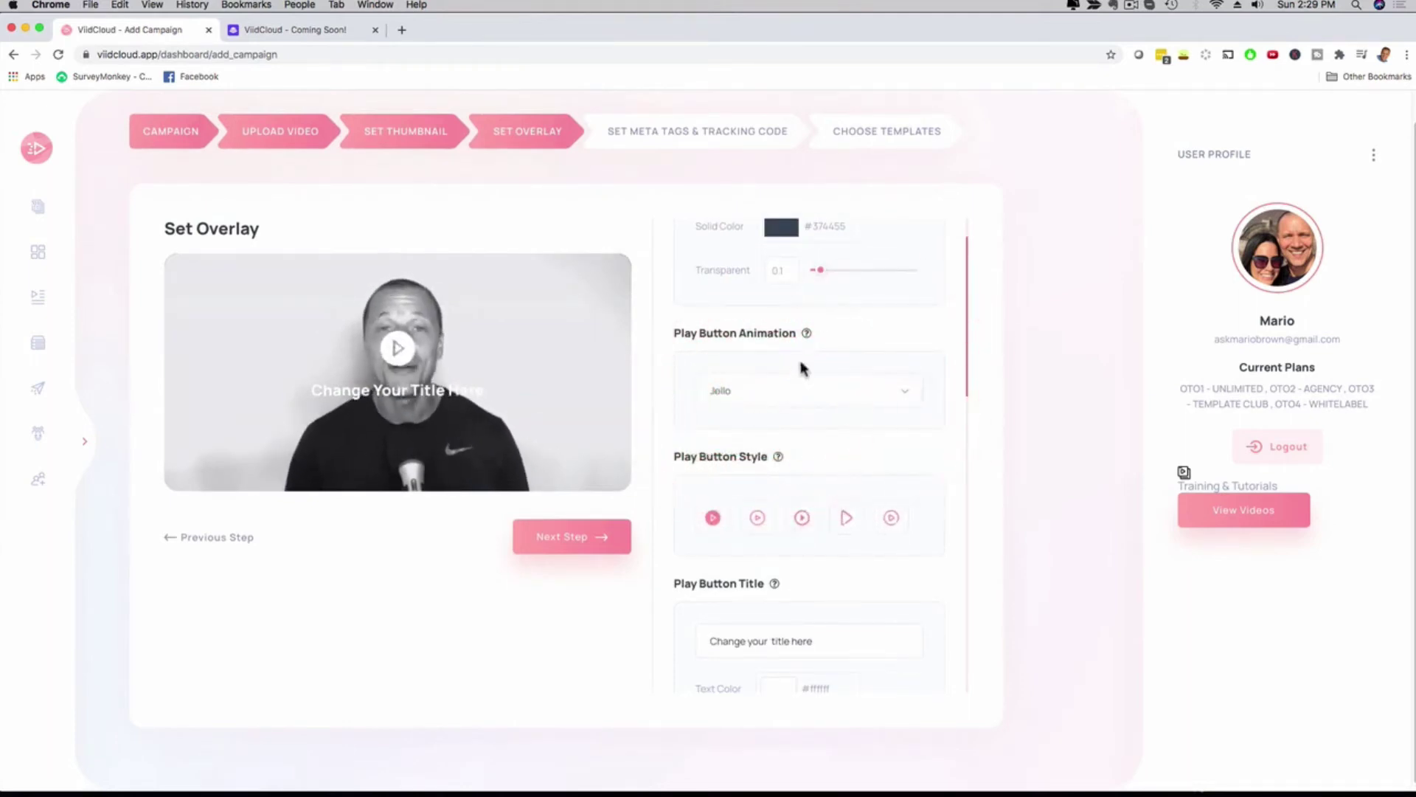
left_click(805, 388)
left_click(790, 402)
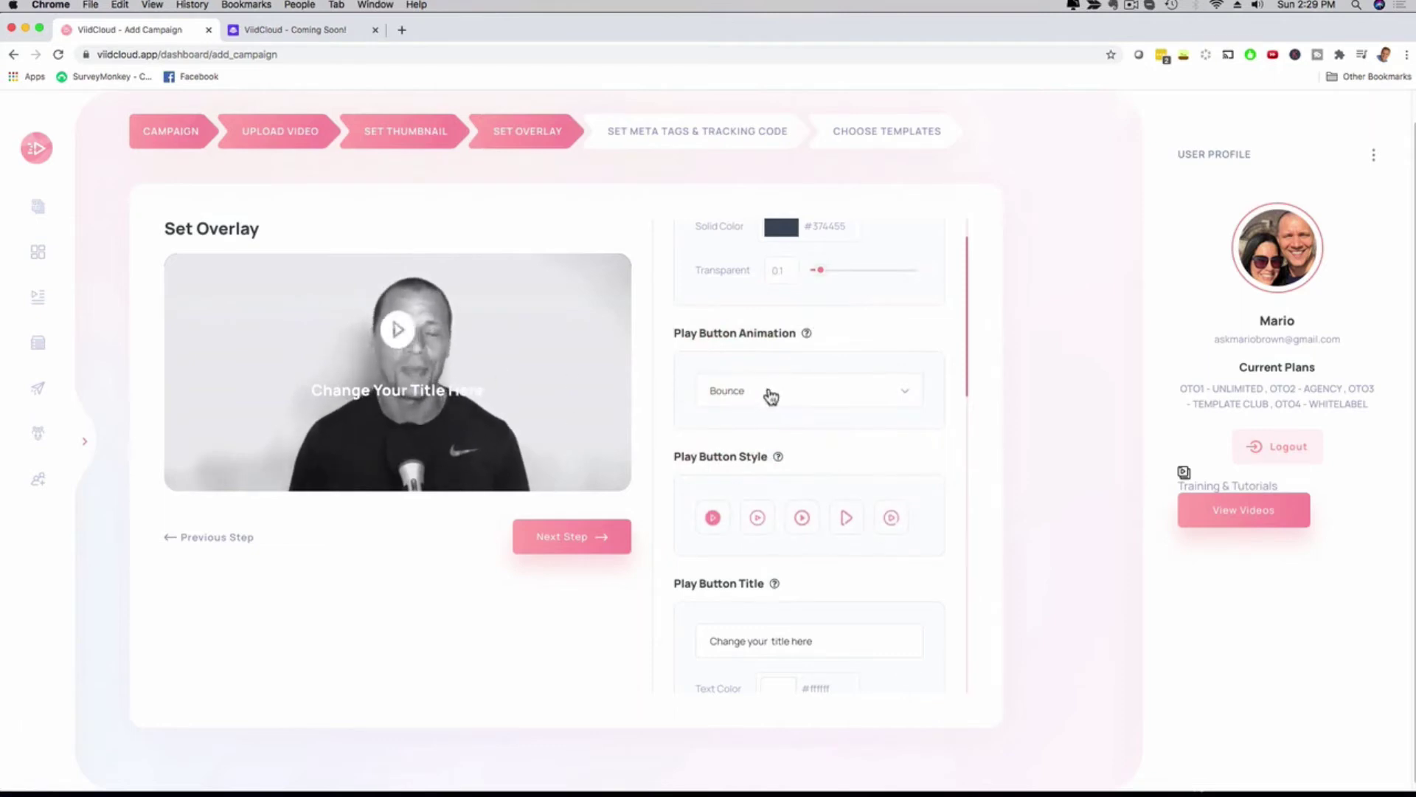
left_click(779, 398)
left_click(763, 367)
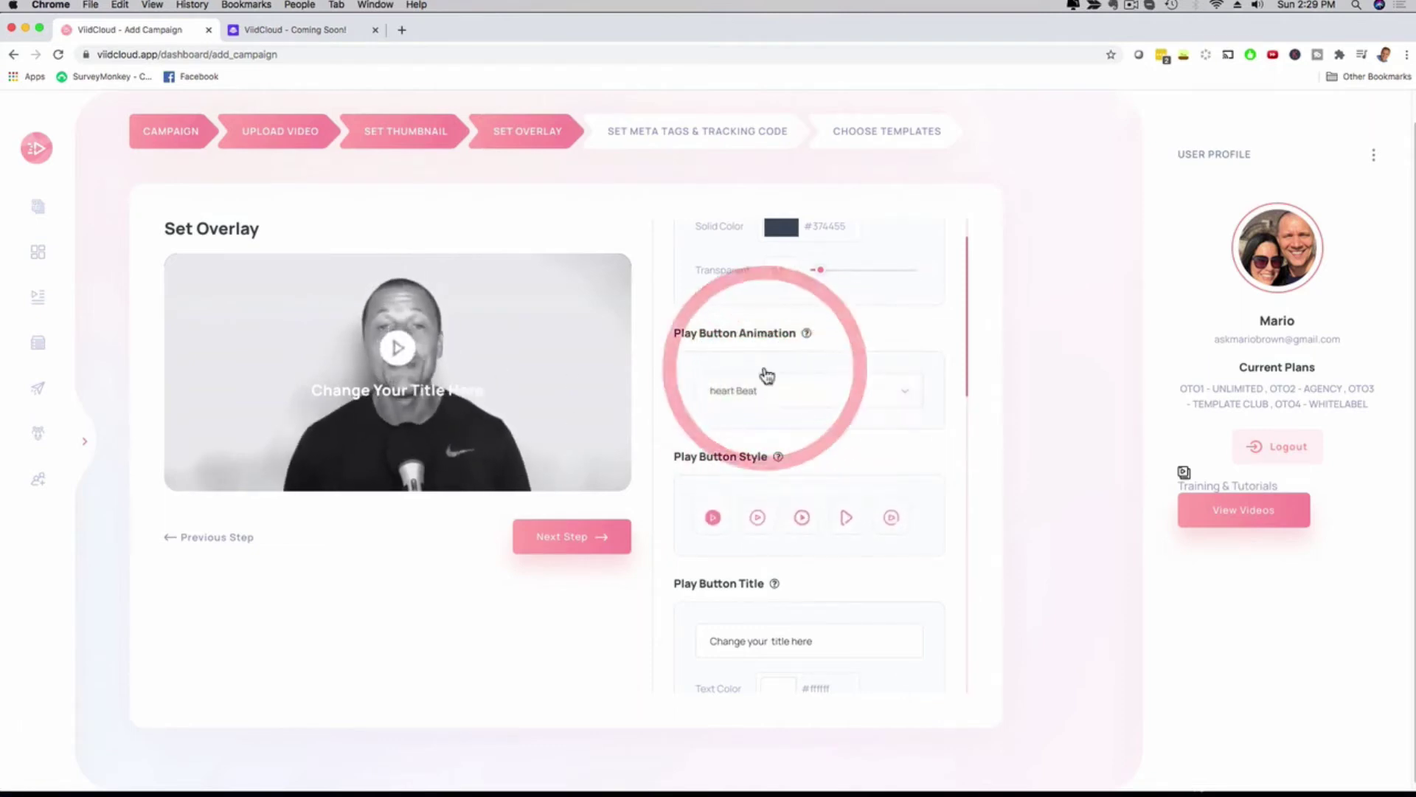
scroll(847, 403, "down", 3)
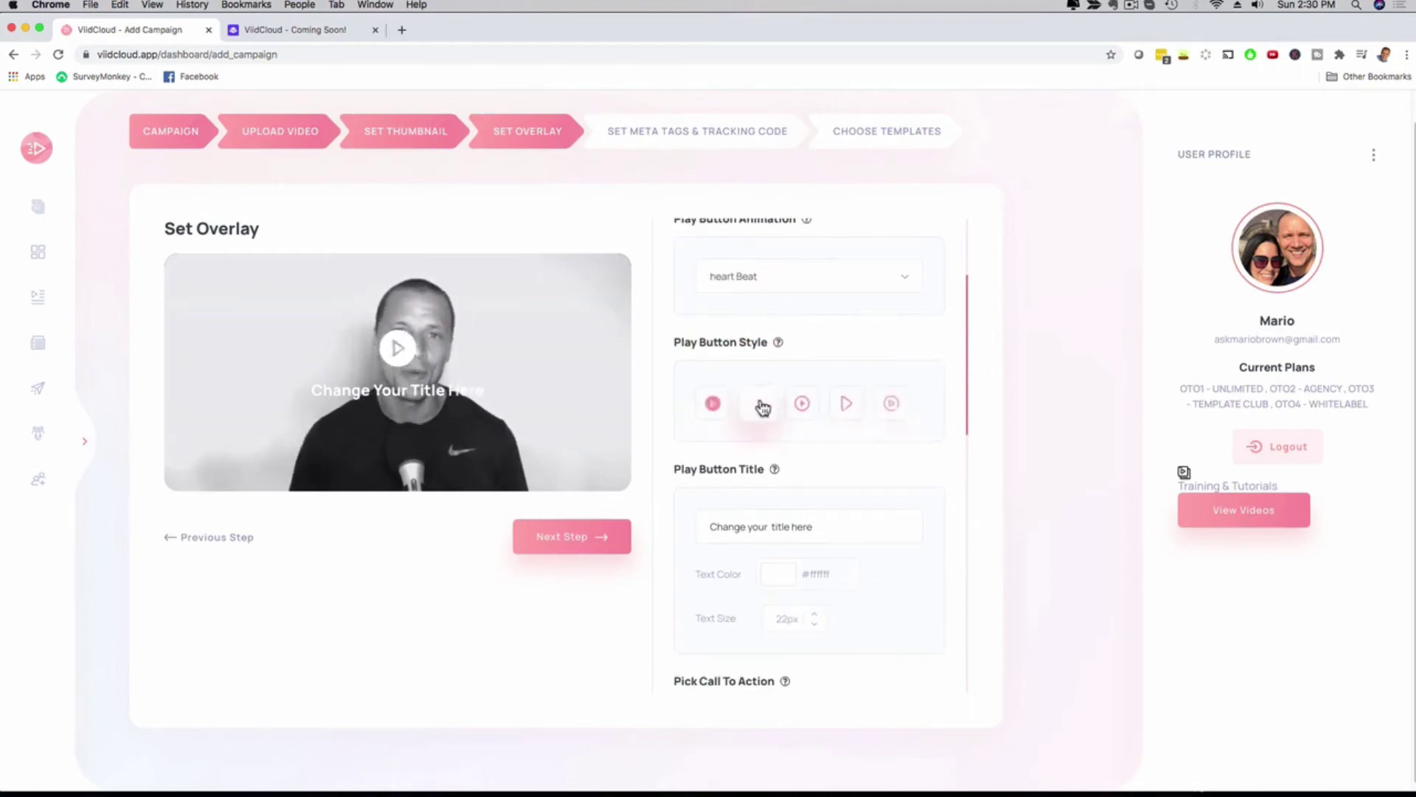
scroll(764, 406, "down", 2)
mouse_move(767, 387)
left_click_drag(709, 436, 819, 439)
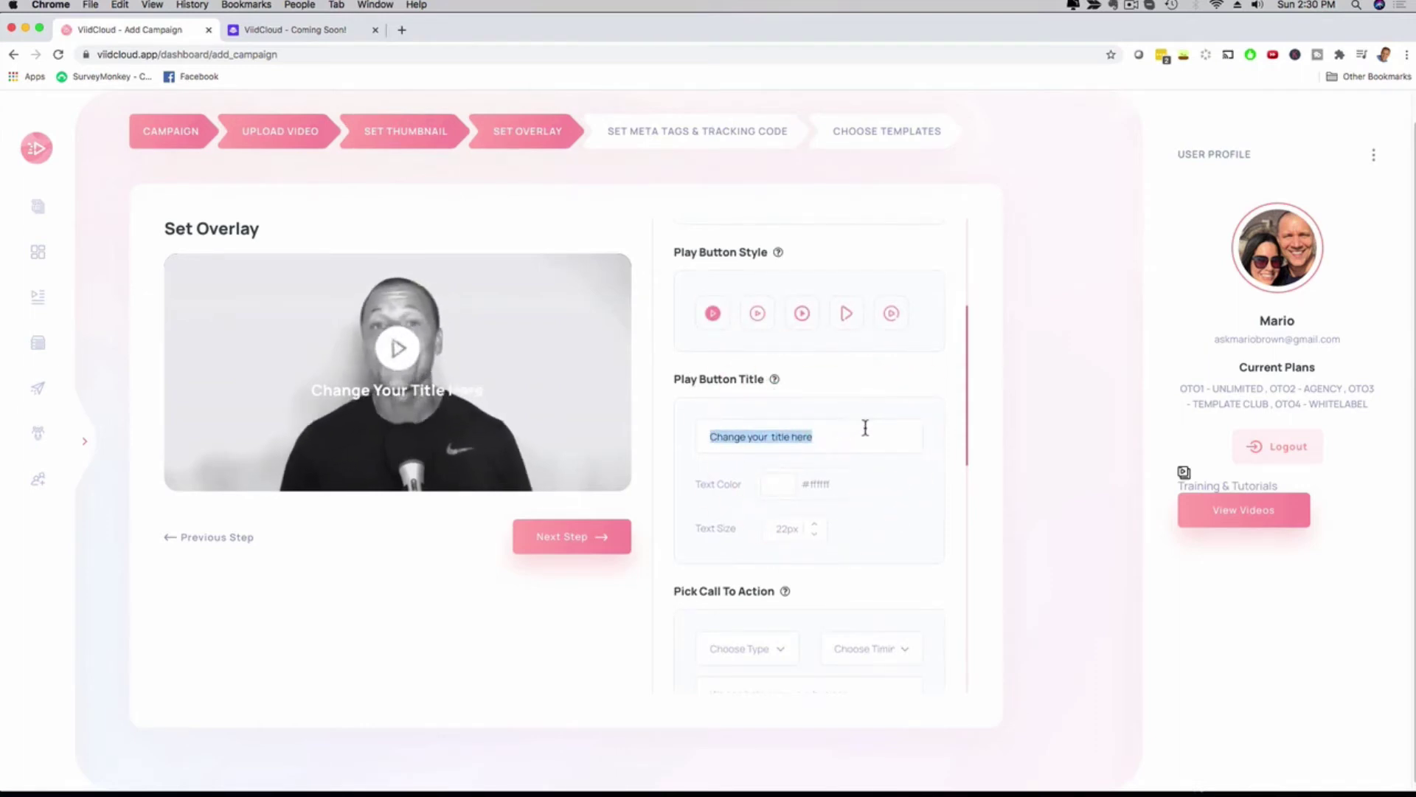
left_click(903, 459)
scroll(902, 462, "down", 2)
scroll(899, 464, "down", 2)
scroll(826, 443, "down", 3)
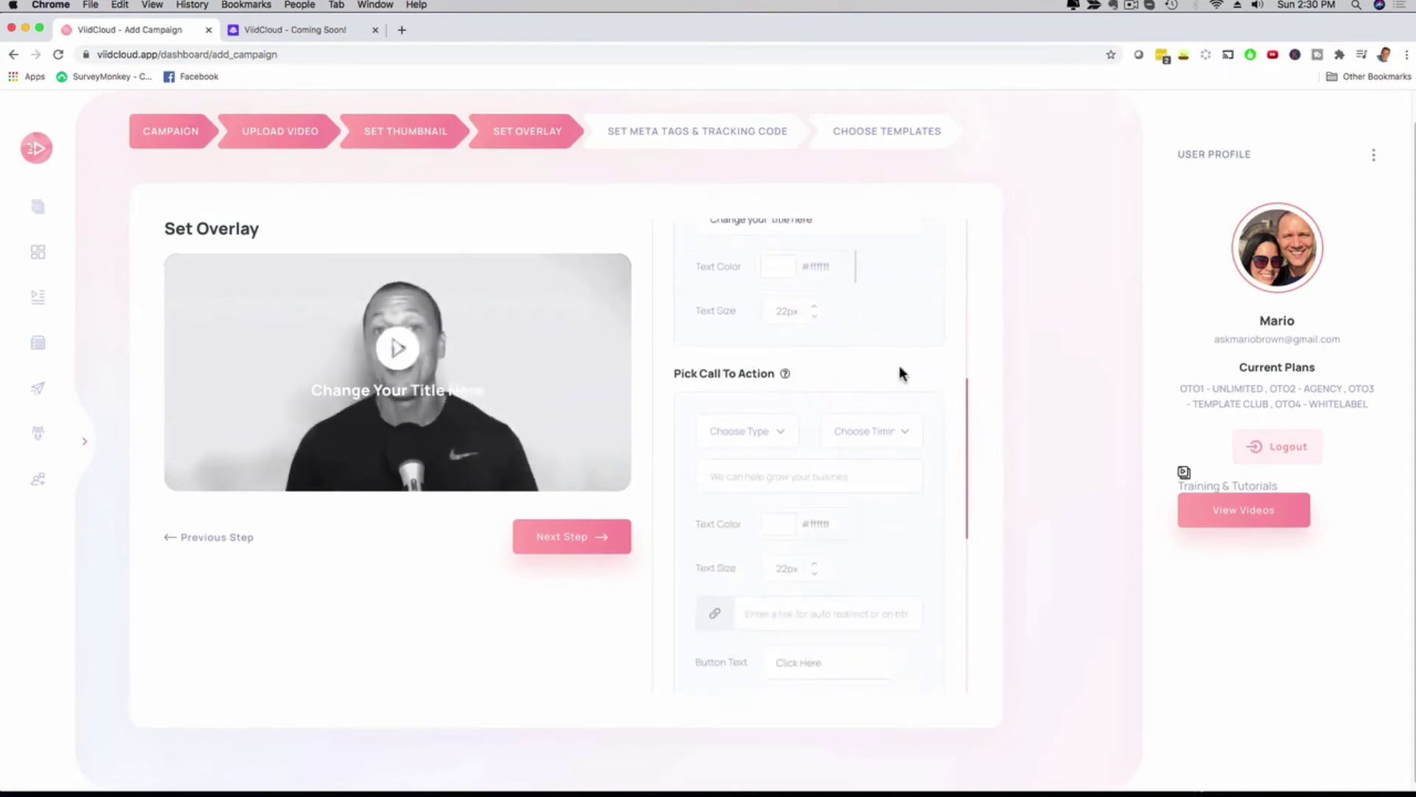
left_click(776, 433)
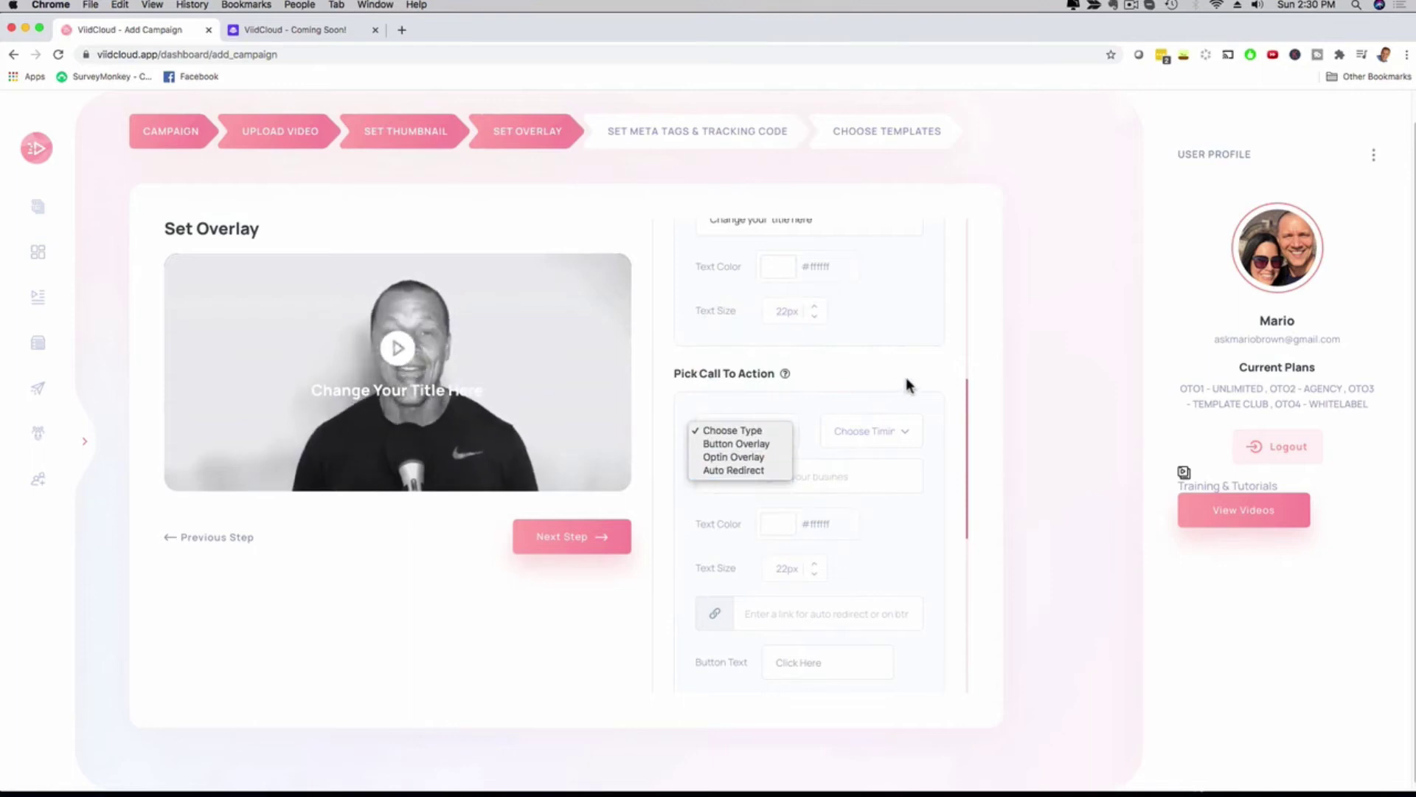
left_click(948, 382)
scroll(932, 385, "down", 3)
scroll(933, 386, "up", 3)
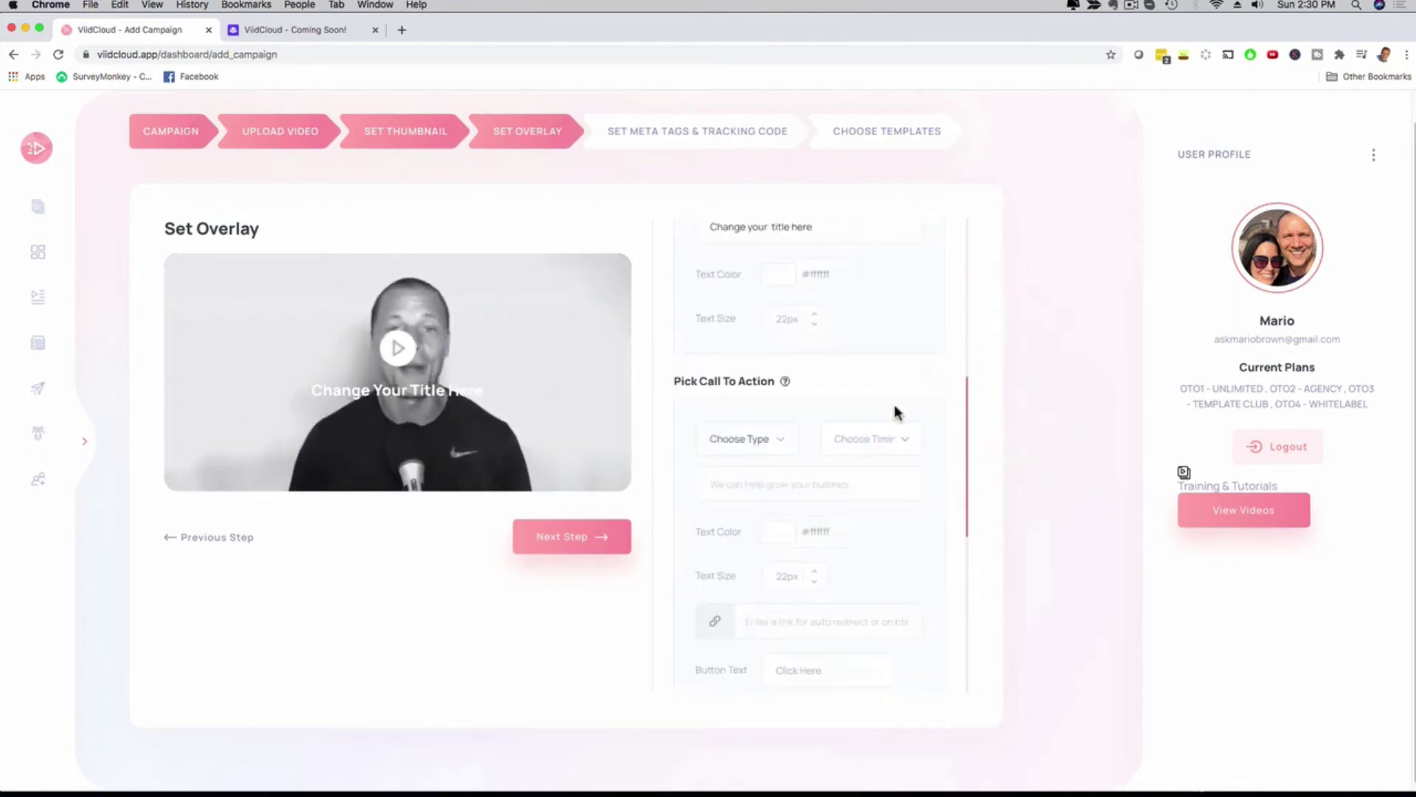
left_click(889, 441)
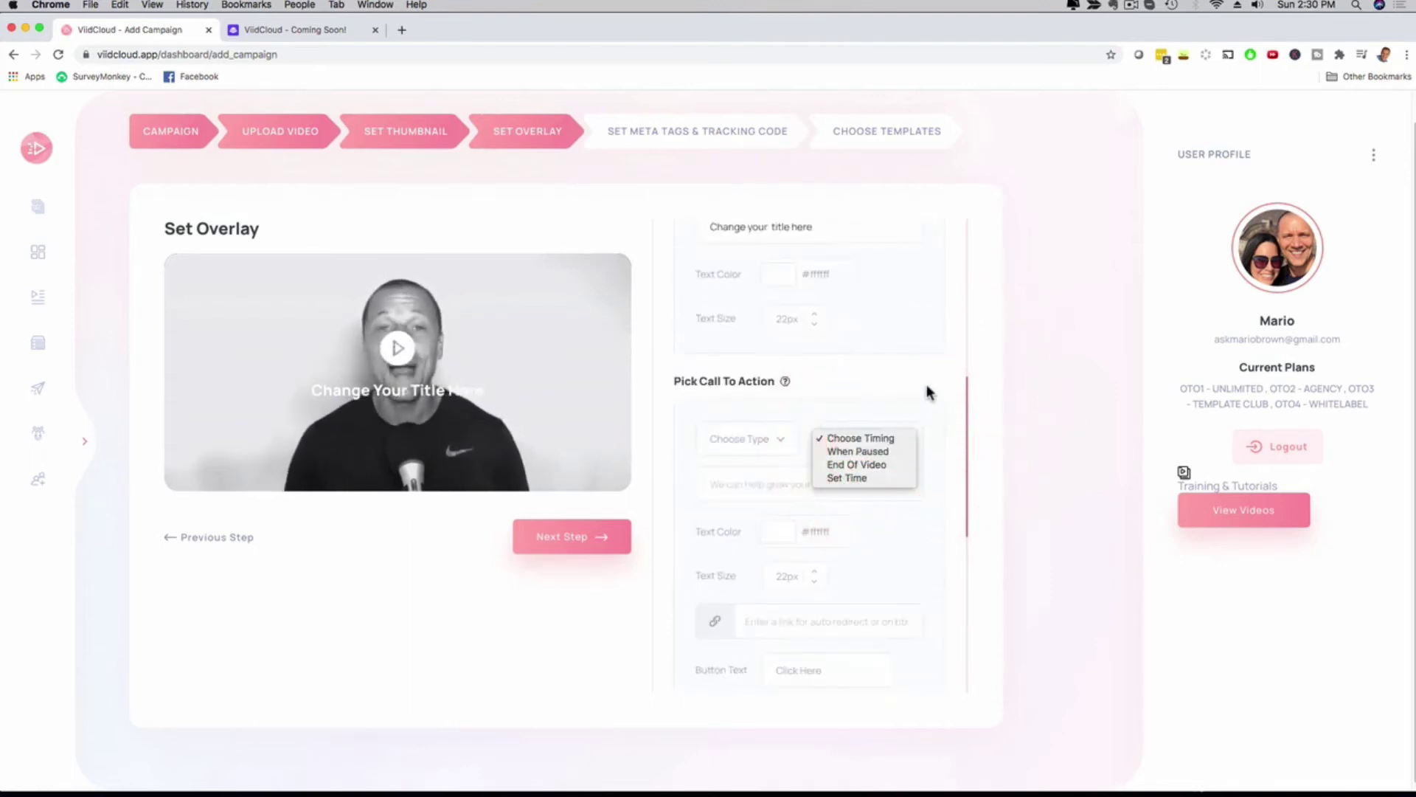
left_click(933, 402)
scroll(936, 398, "down", 6)
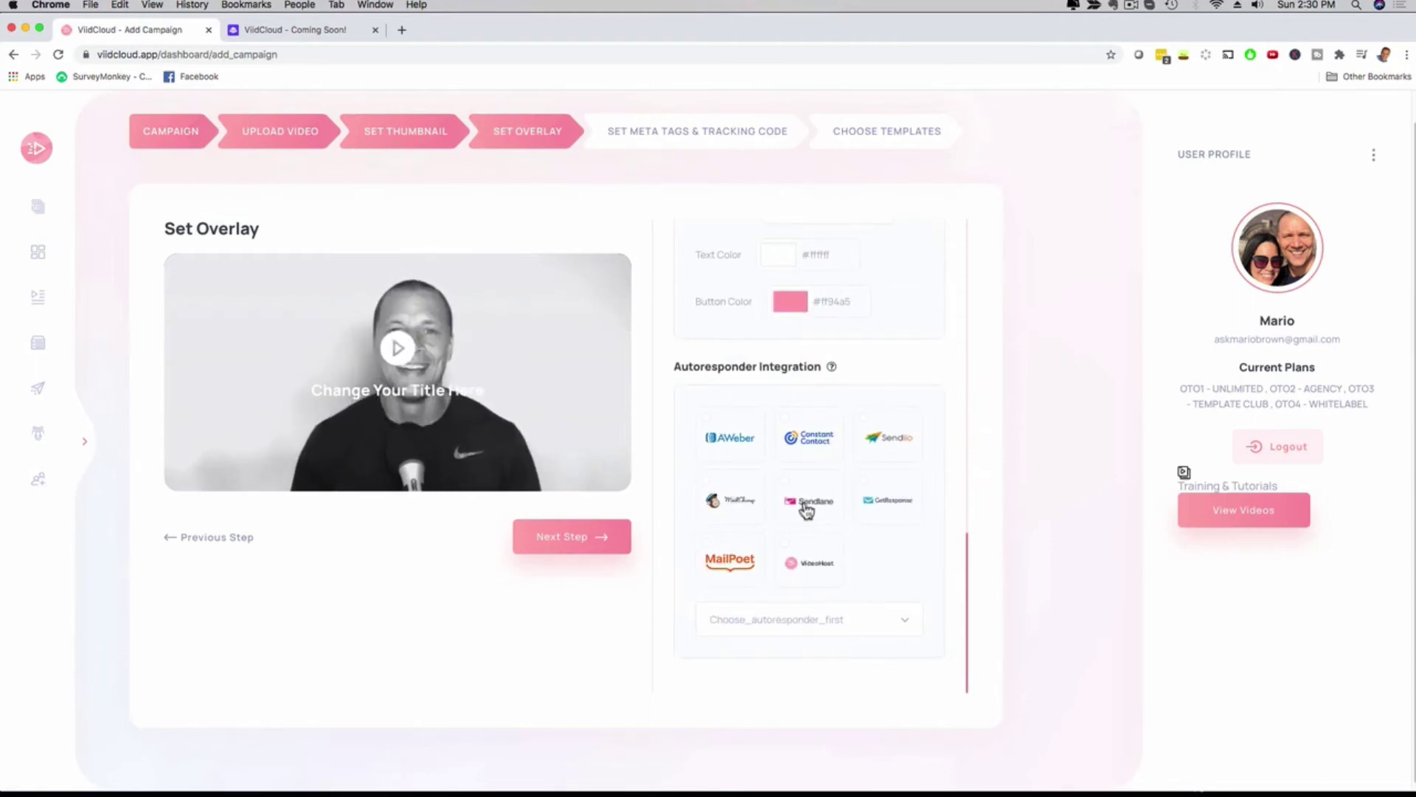
scroll(886, 568, "up", 1)
scroll(907, 551, "up", 10)
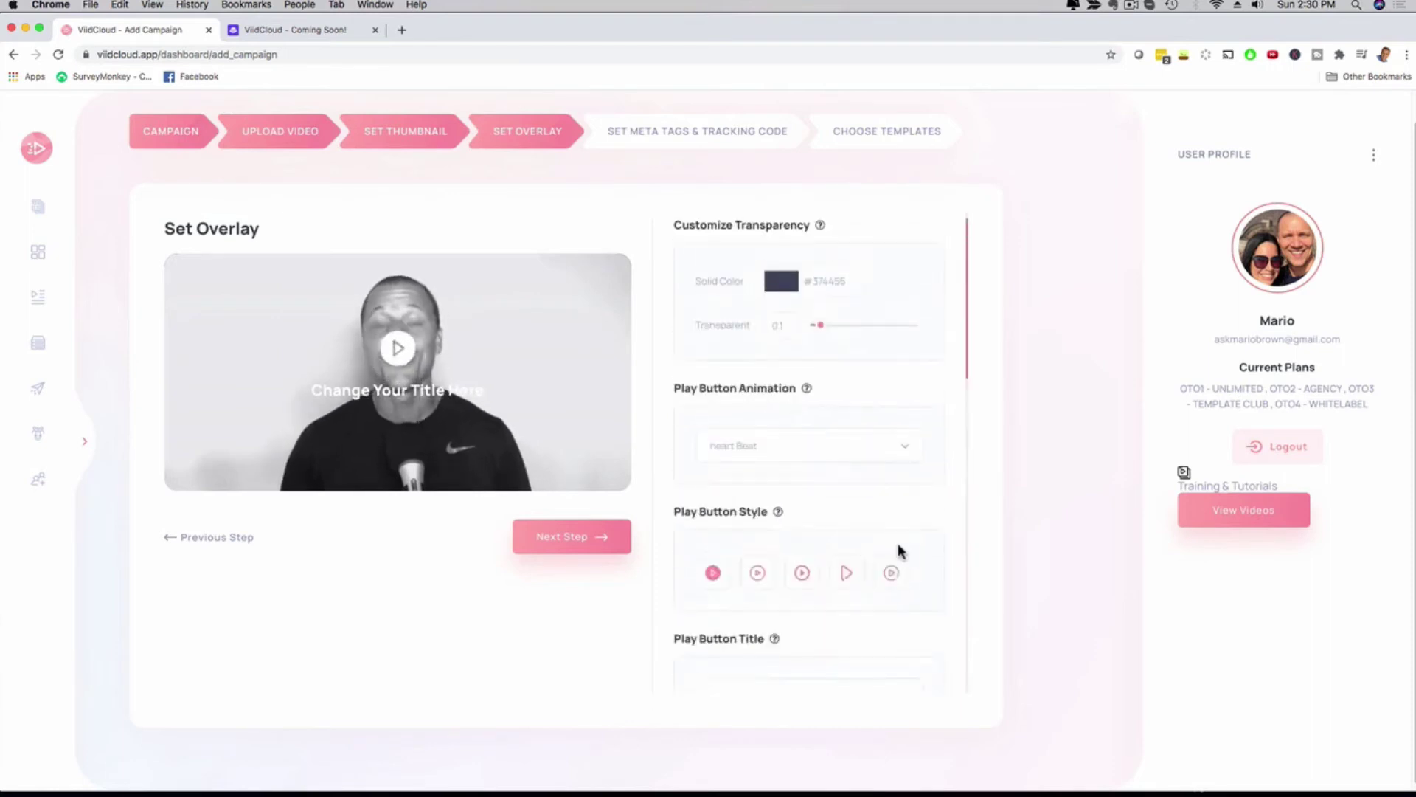
Move to Set Meta Tags and leave the meta tags and tracking code fields empty.
left_click(577, 542)
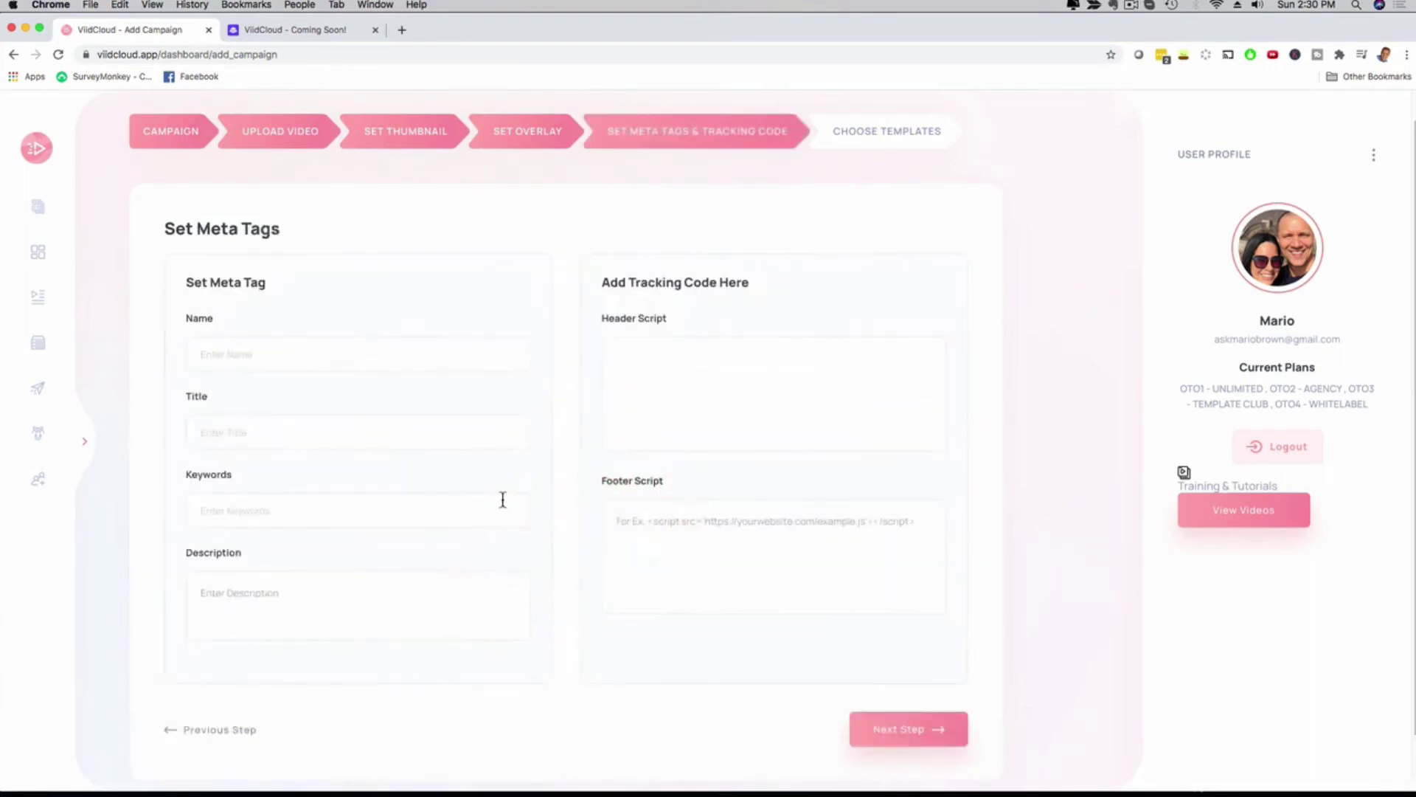
scroll(363, 407, "down", 1)
scroll(362, 407, "down", 1)
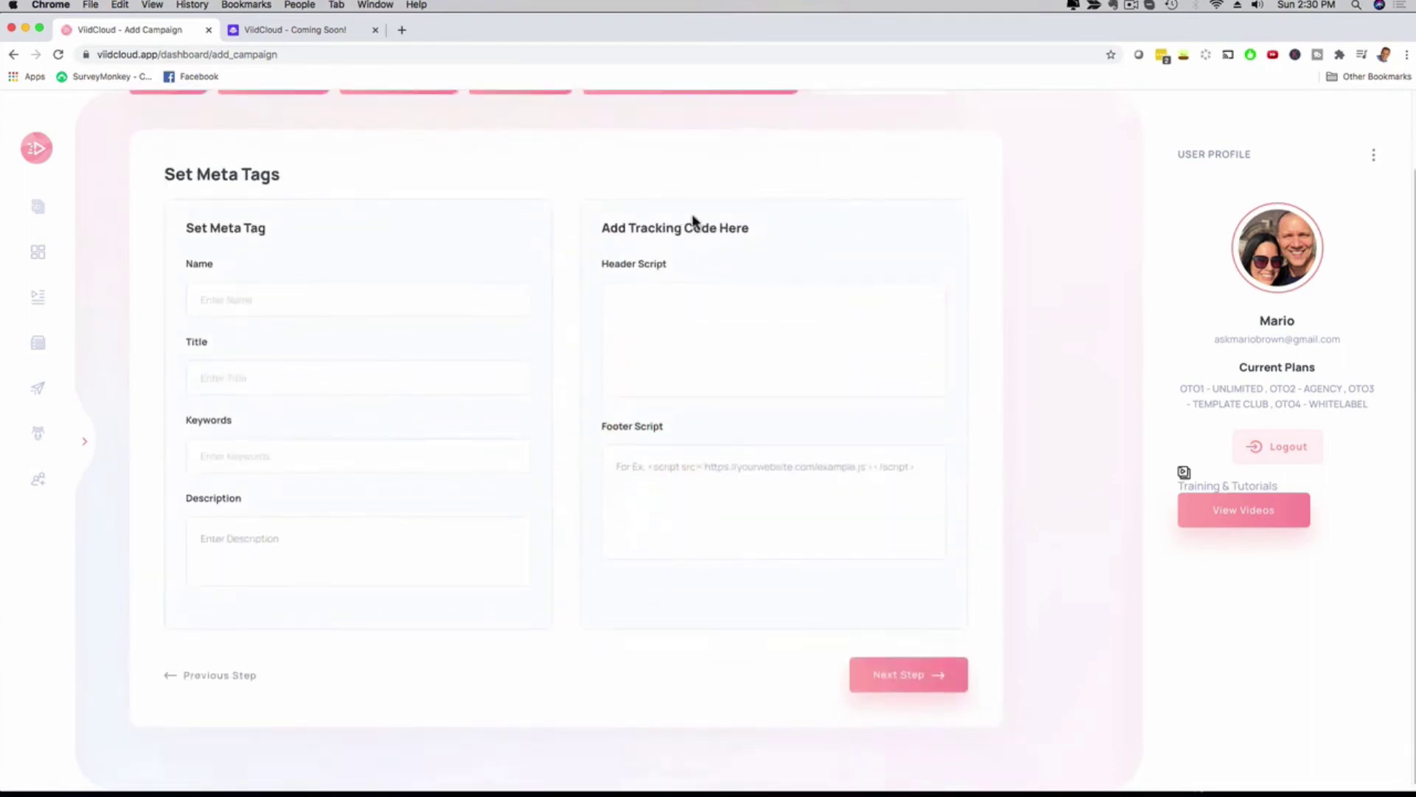
left_click_drag(605, 226, 736, 233)
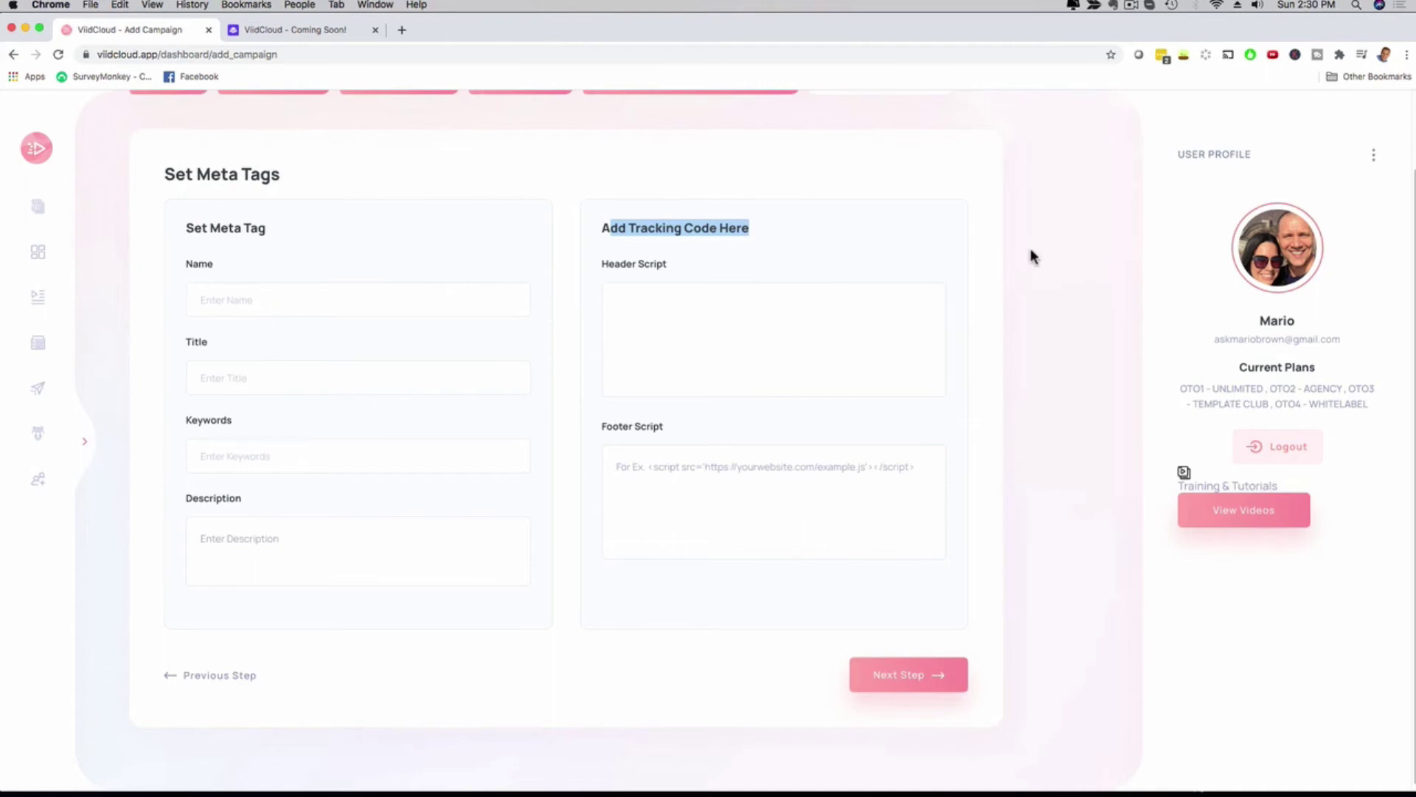
left_click(696, 267)
scroll(1053, 361, "up", 2)
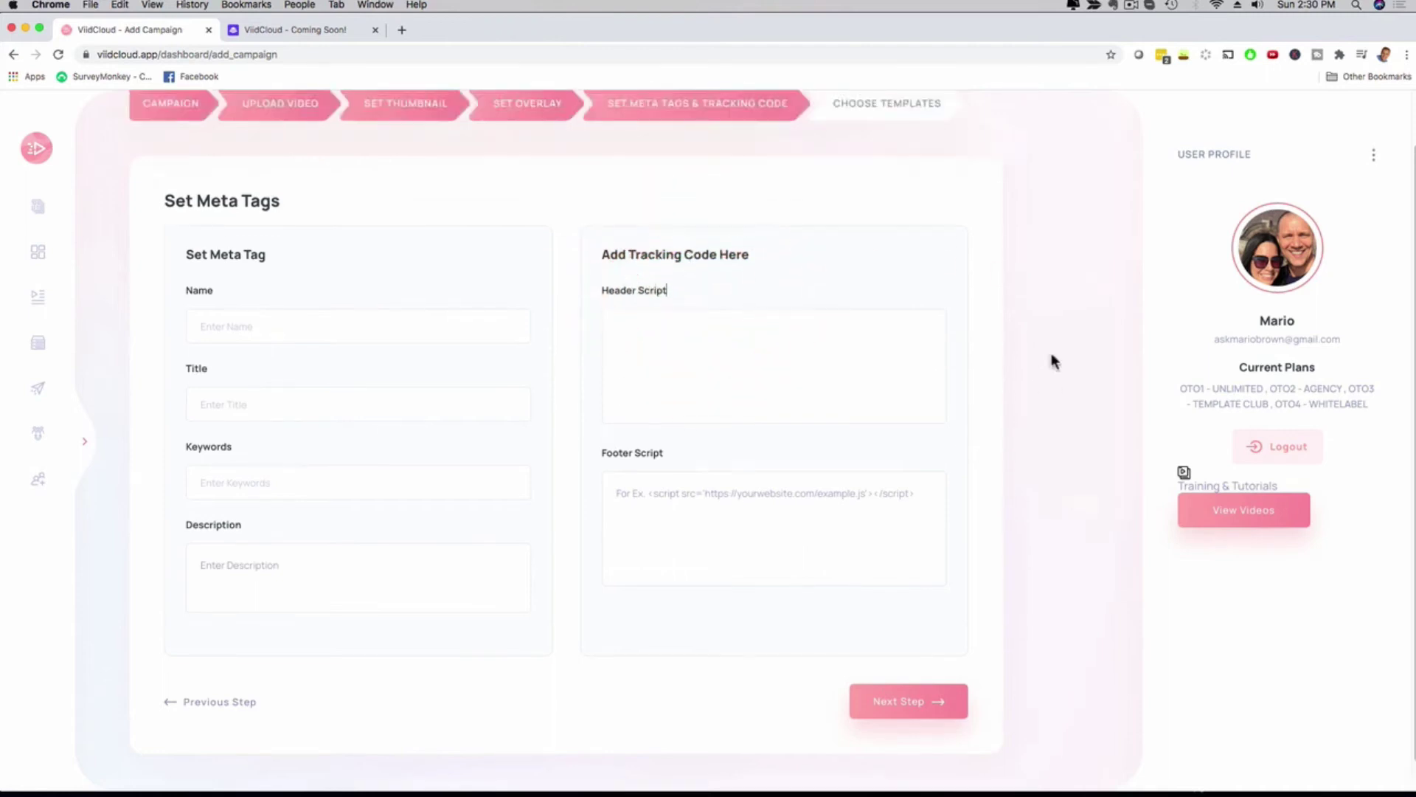
Save 'video demo' with the Skip This template and show its embed code from the dashboard.
left_click(905, 729)
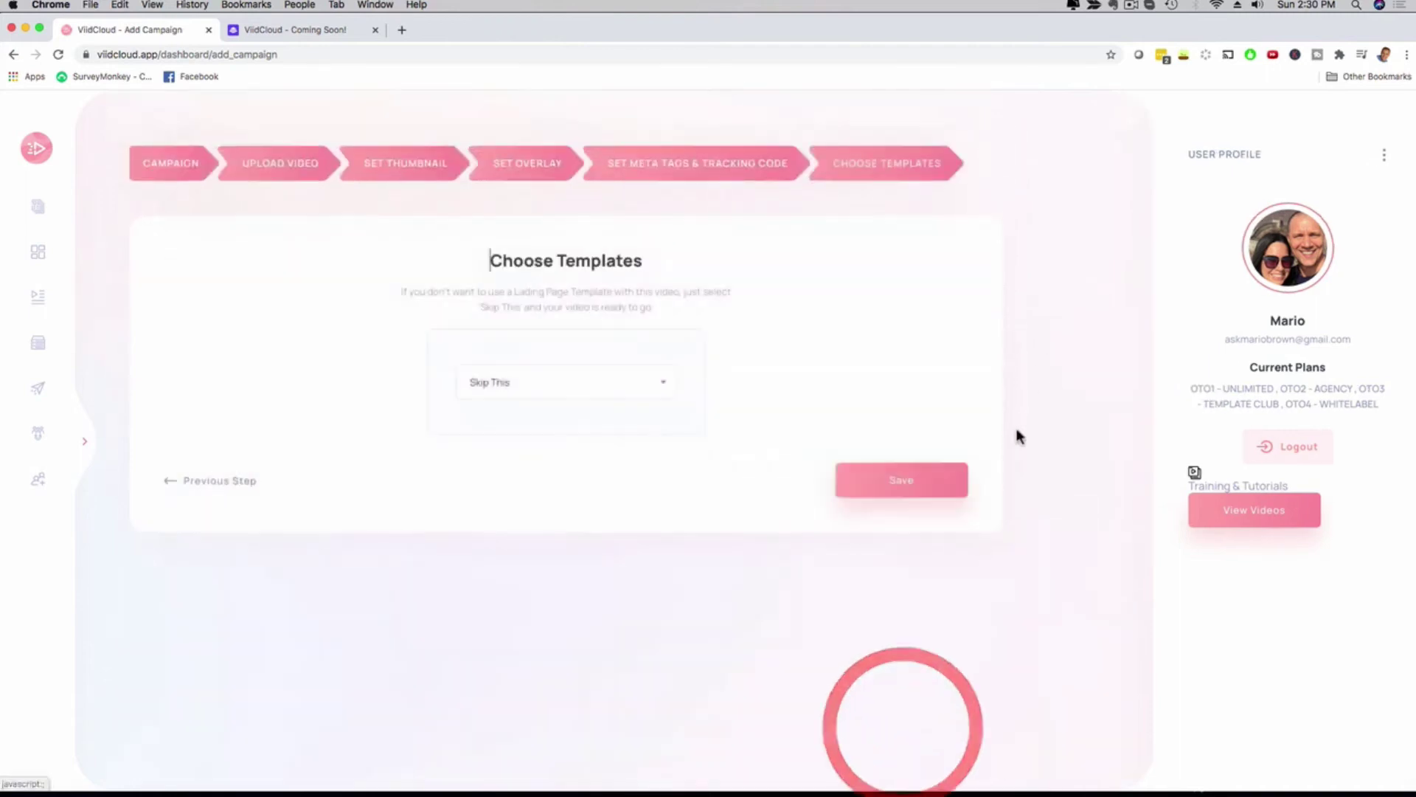
left_click(898, 496)
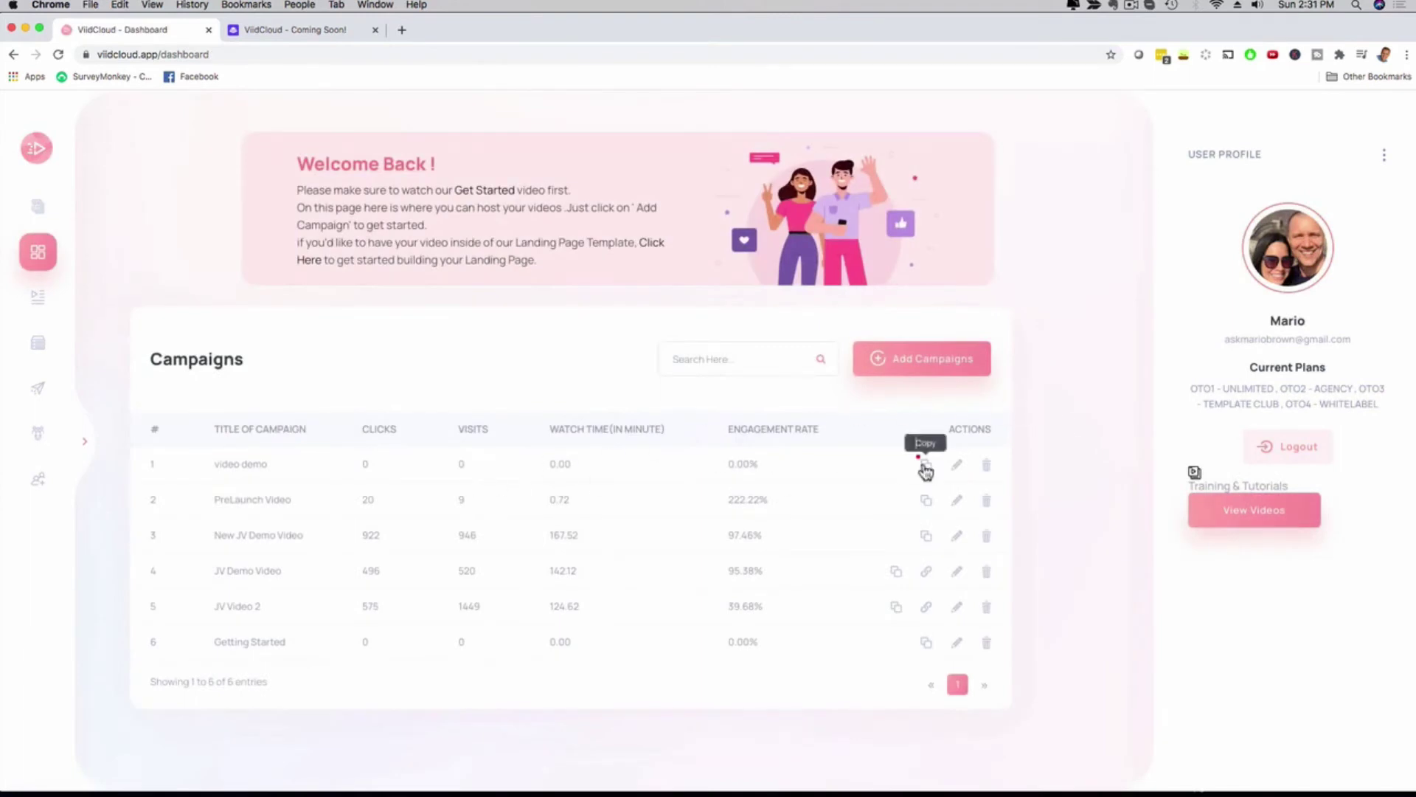
left_click(925, 464)
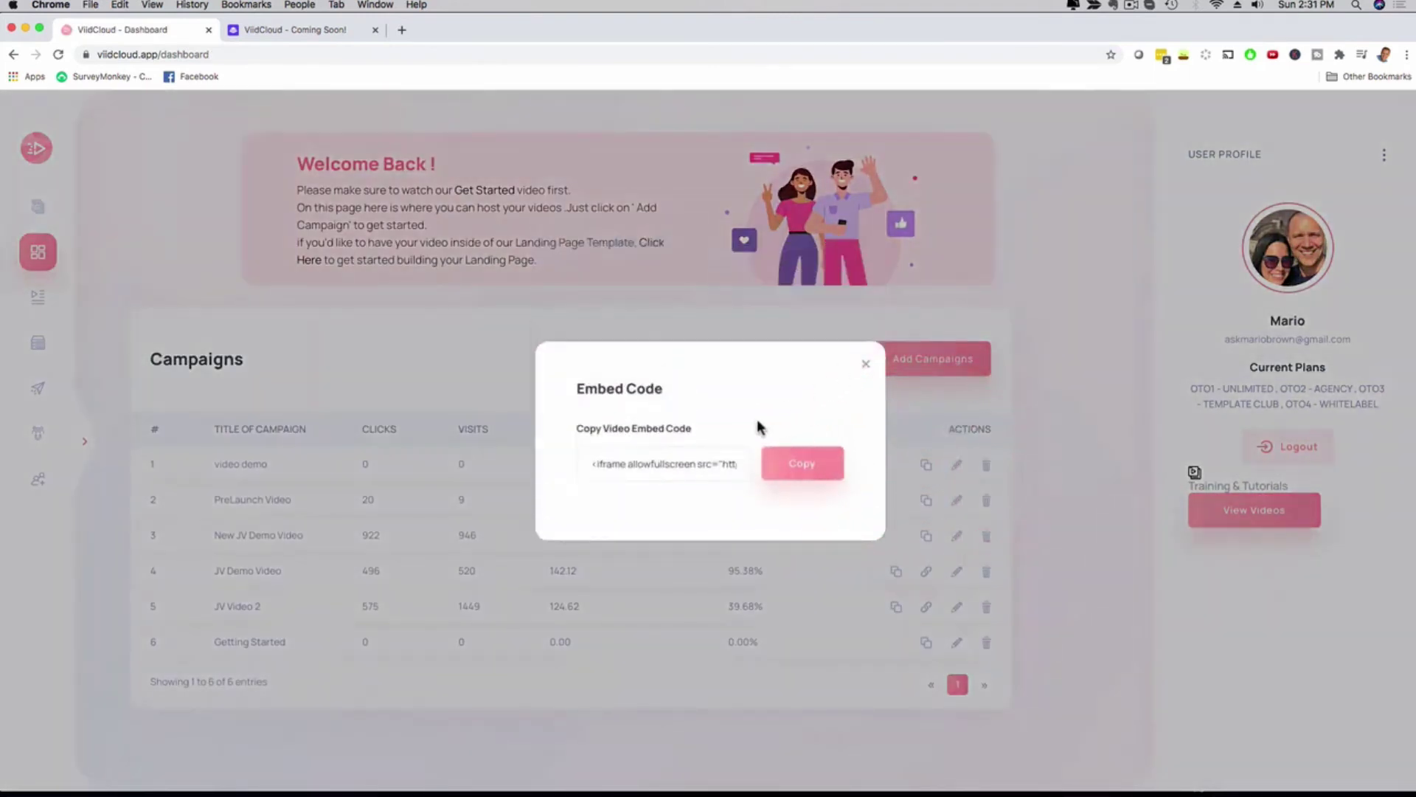
Close the Embed Code dialog, returning to the six-campaign dashboard list.
left_click(864, 365)
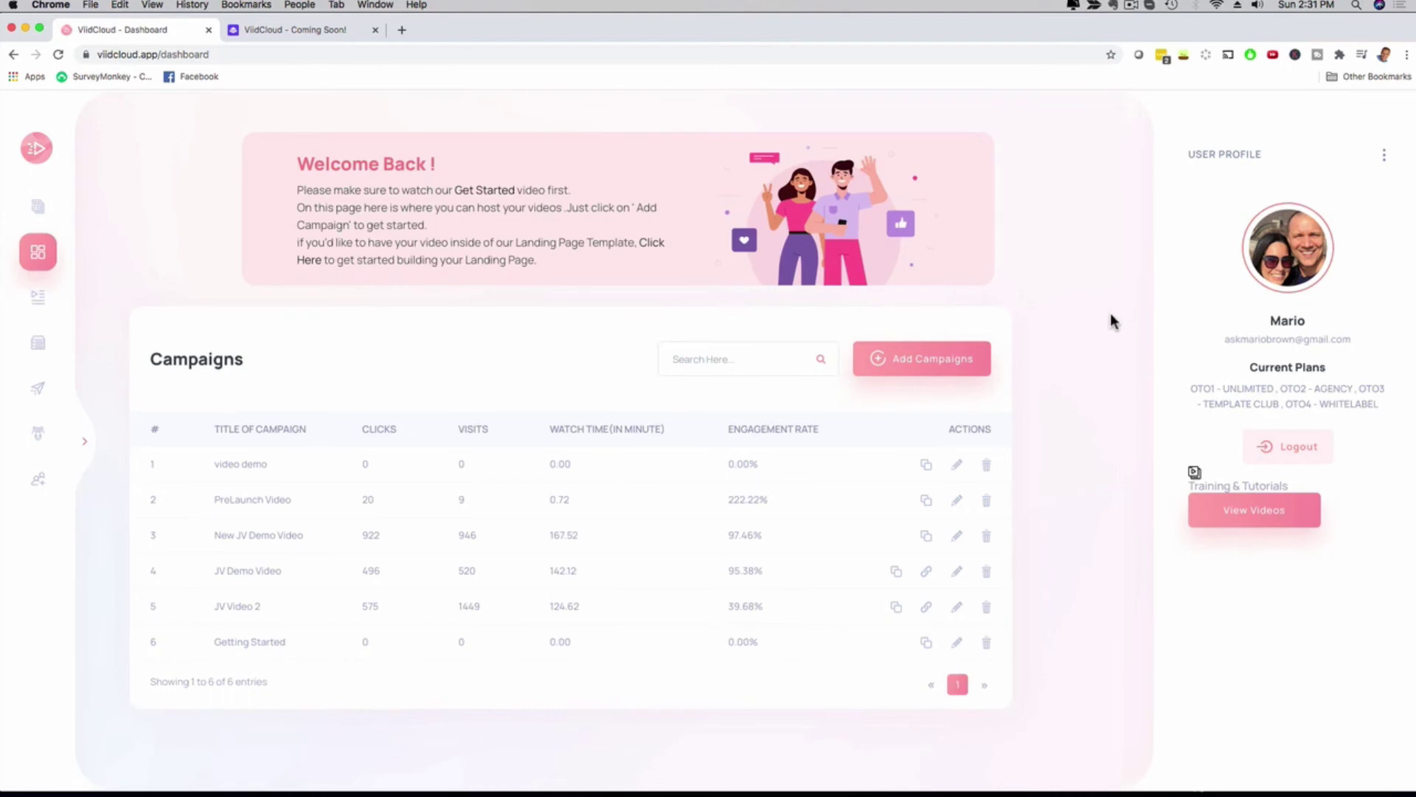
Expand the sidebar and view the AutoResponder integrations (AWeber, MailChimp, GetResponse, and others).
left_click(86, 440)
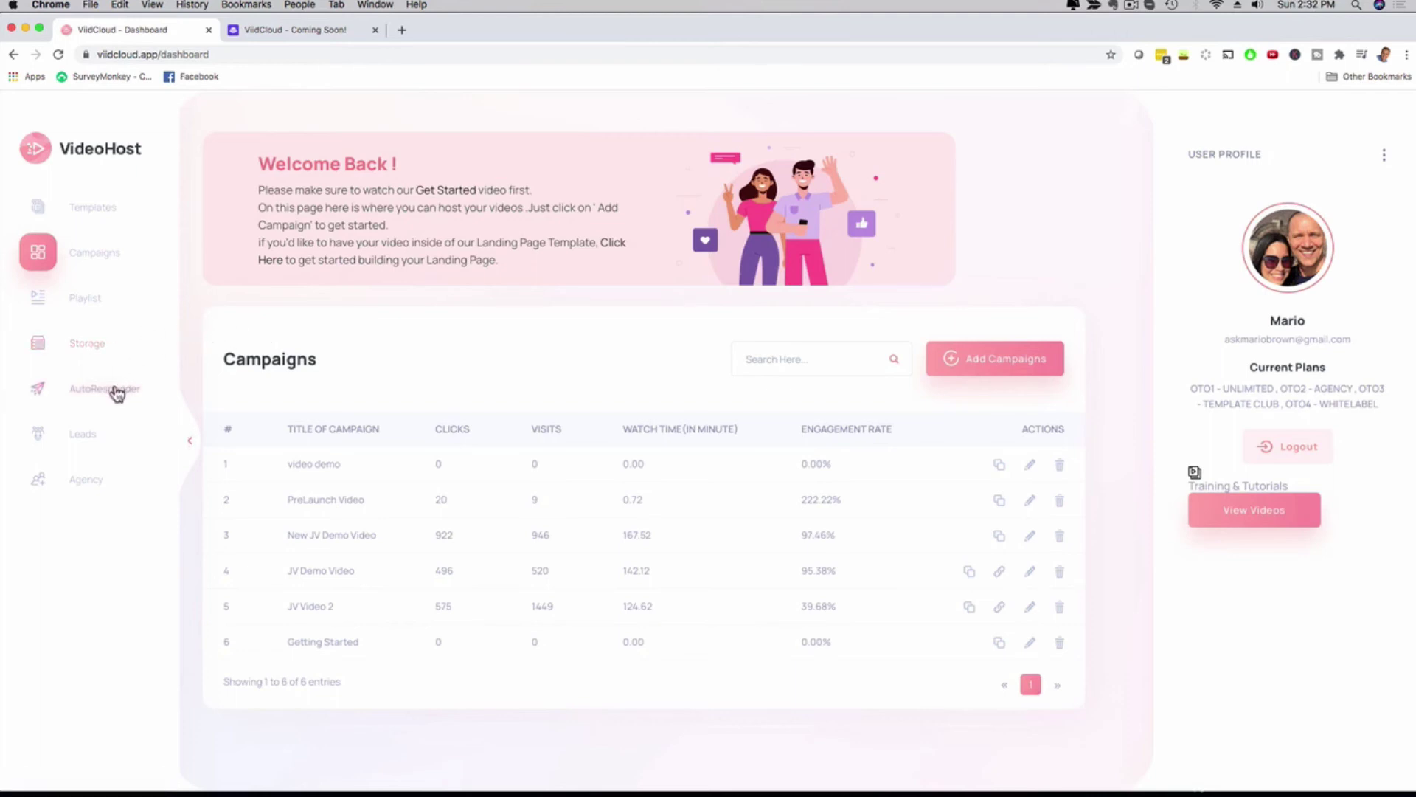
left_click(114, 390)
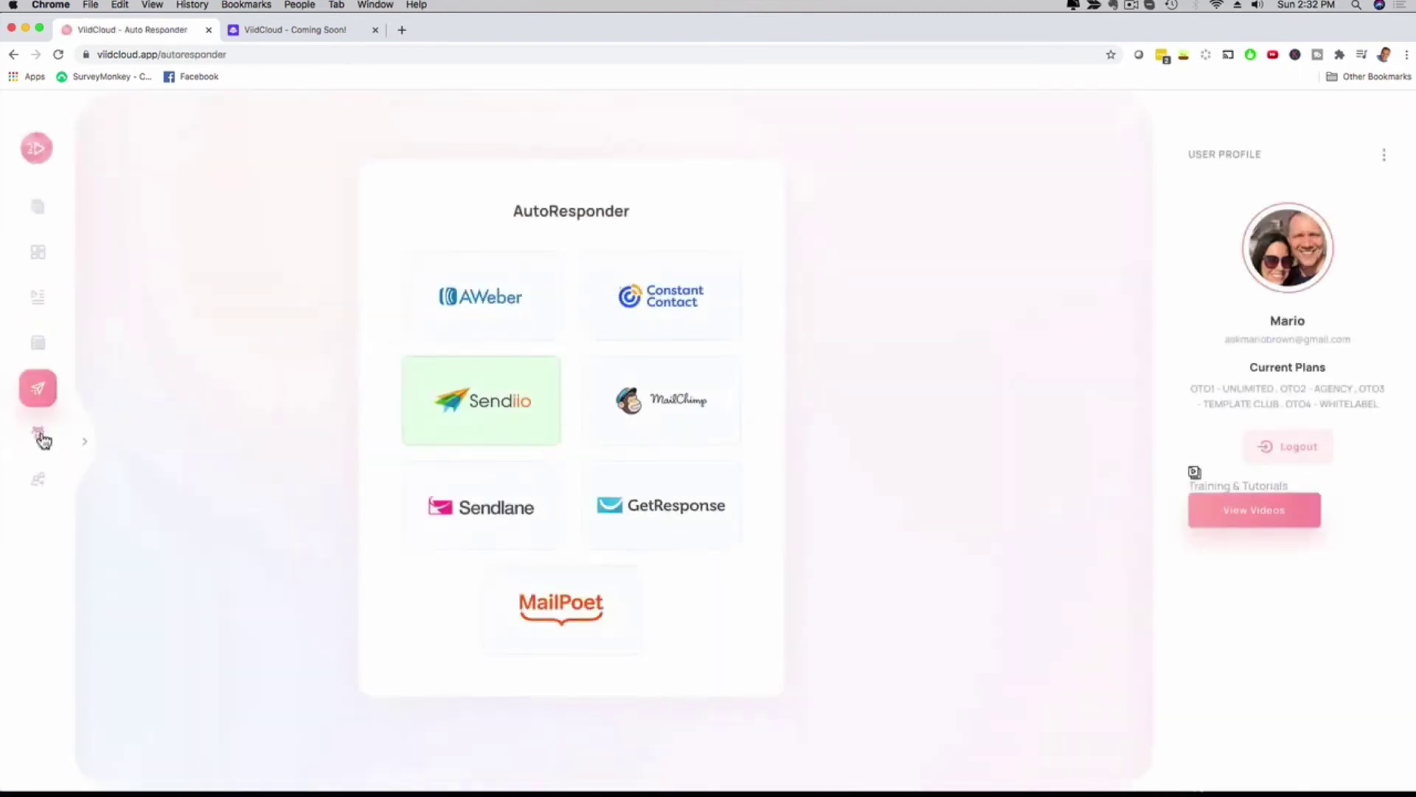
From the empty agency Users List, start a new user and focus the Enter Name field.
left_click(41, 481)
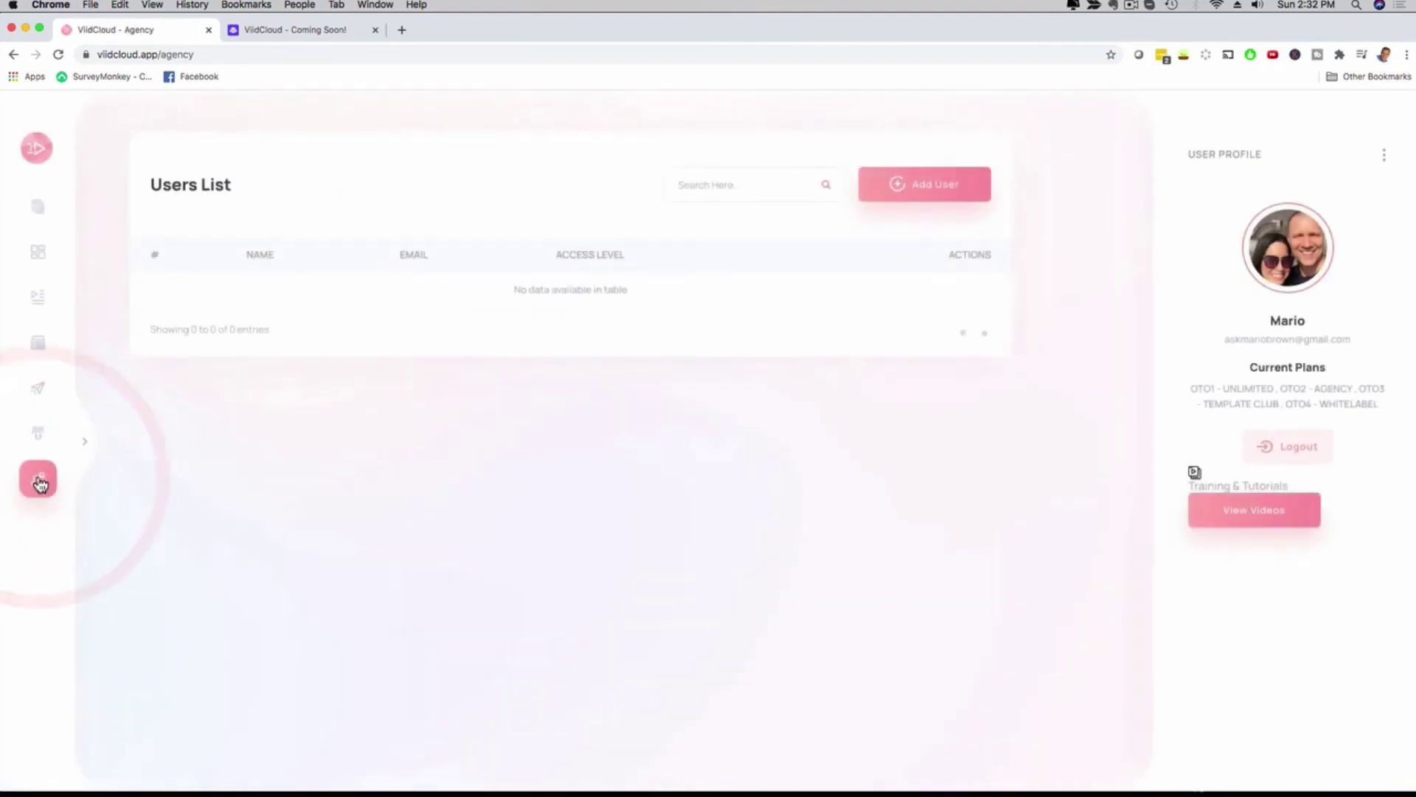
left_click(894, 184)
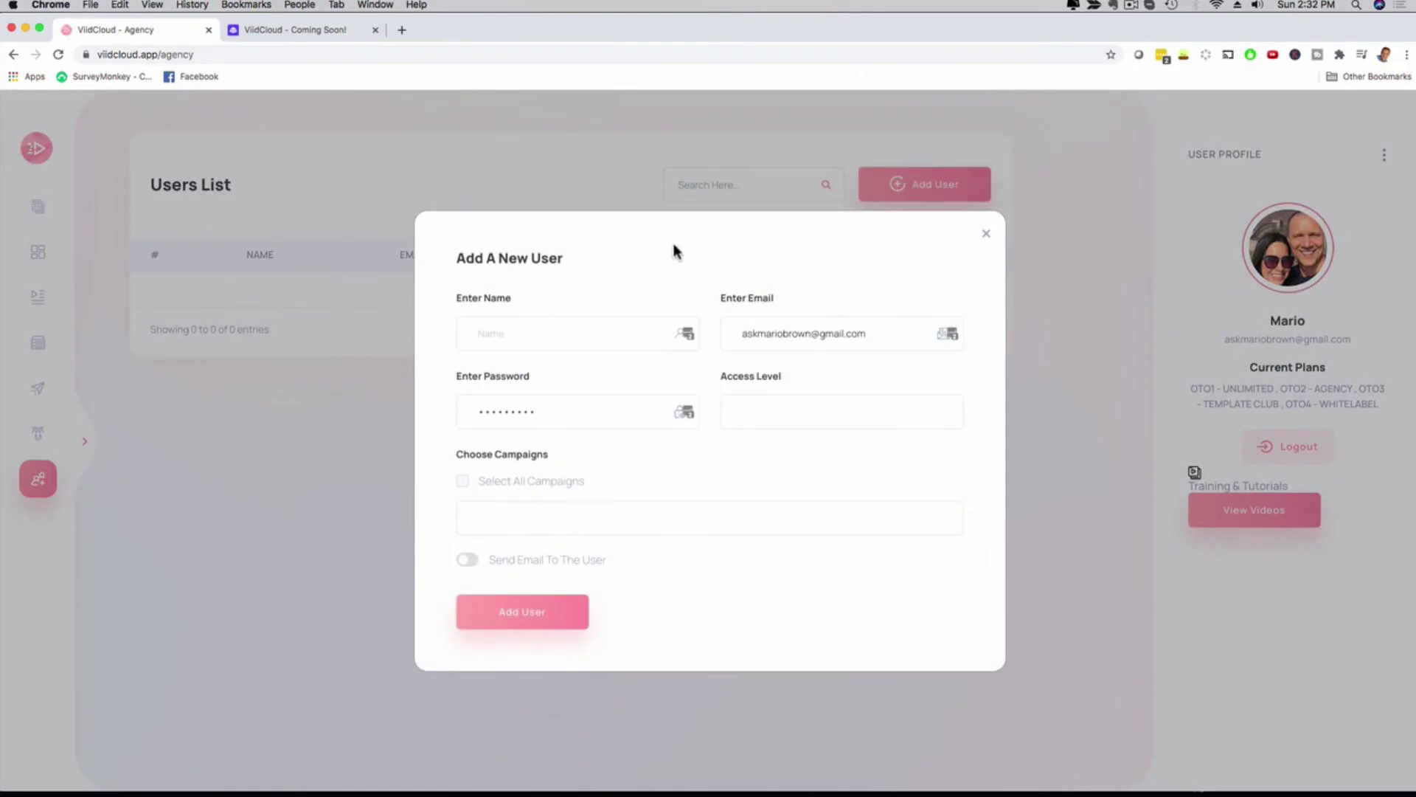
left_click(514, 333)
Dismiss the new-user form unsaved and browse the Templates gallery, e.g. Business Services and Photography.
left_click(986, 233)
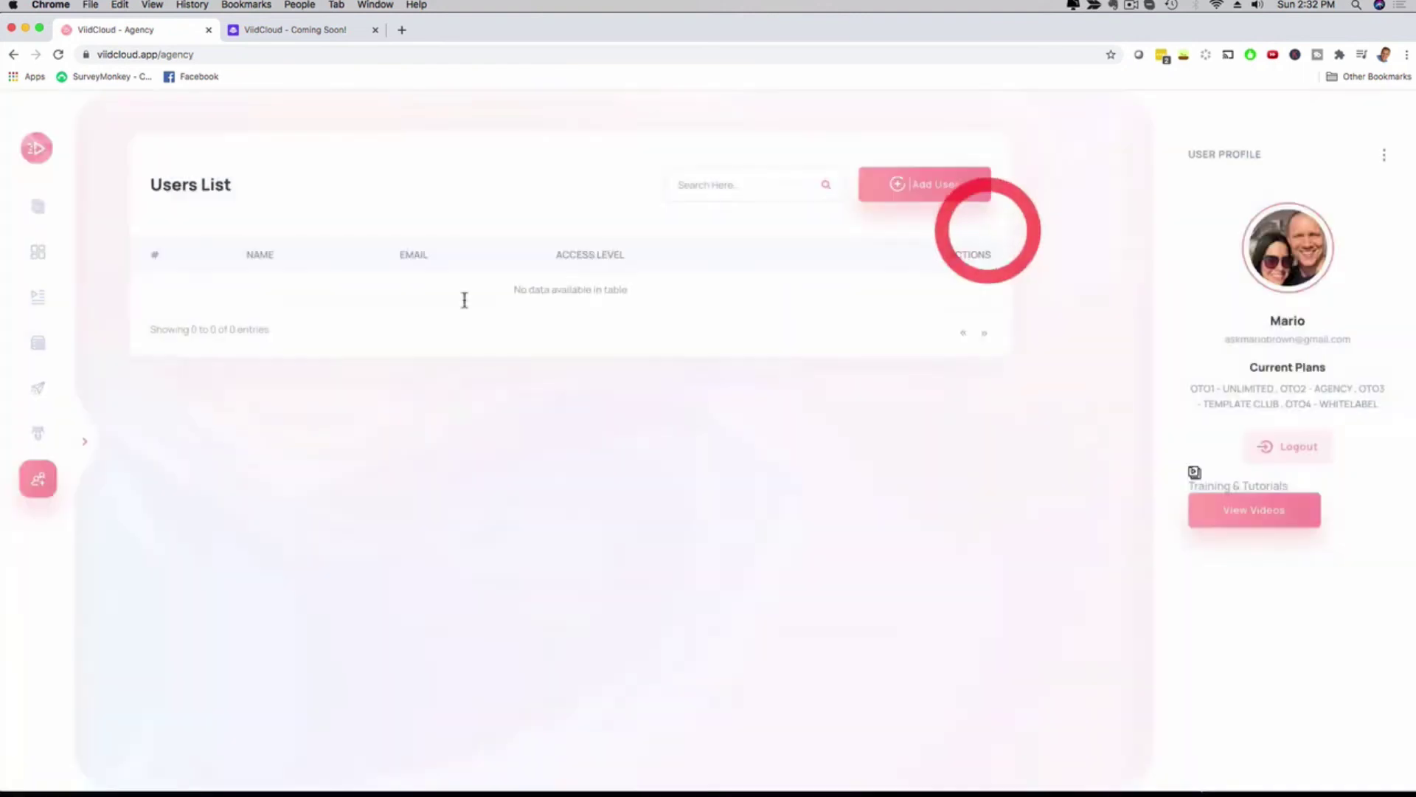
left_click(42, 155)
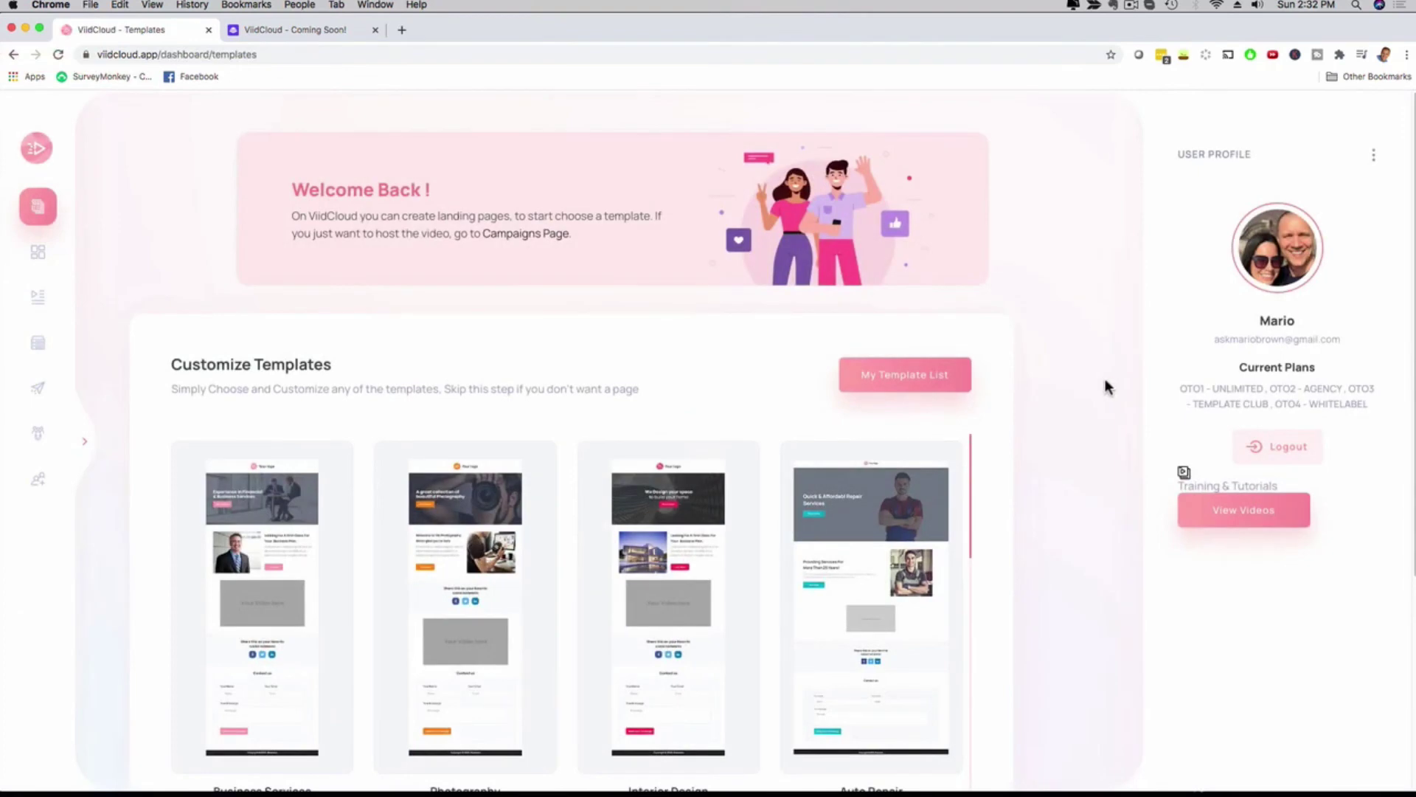
scroll(1104, 379, "down", 3)
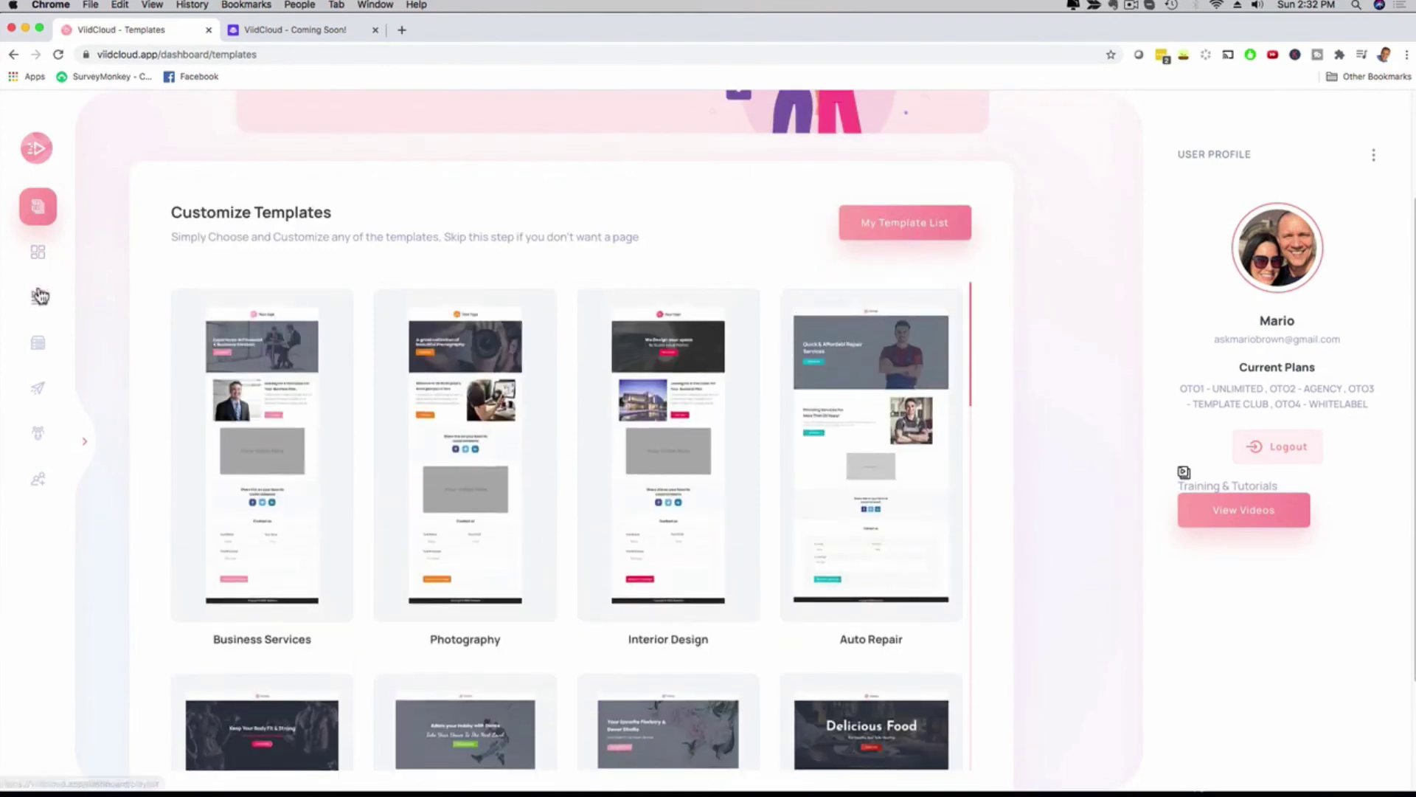
Return to the Campaigns dashboard showing the six campaigns, including video demo.
left_click(38, 253)
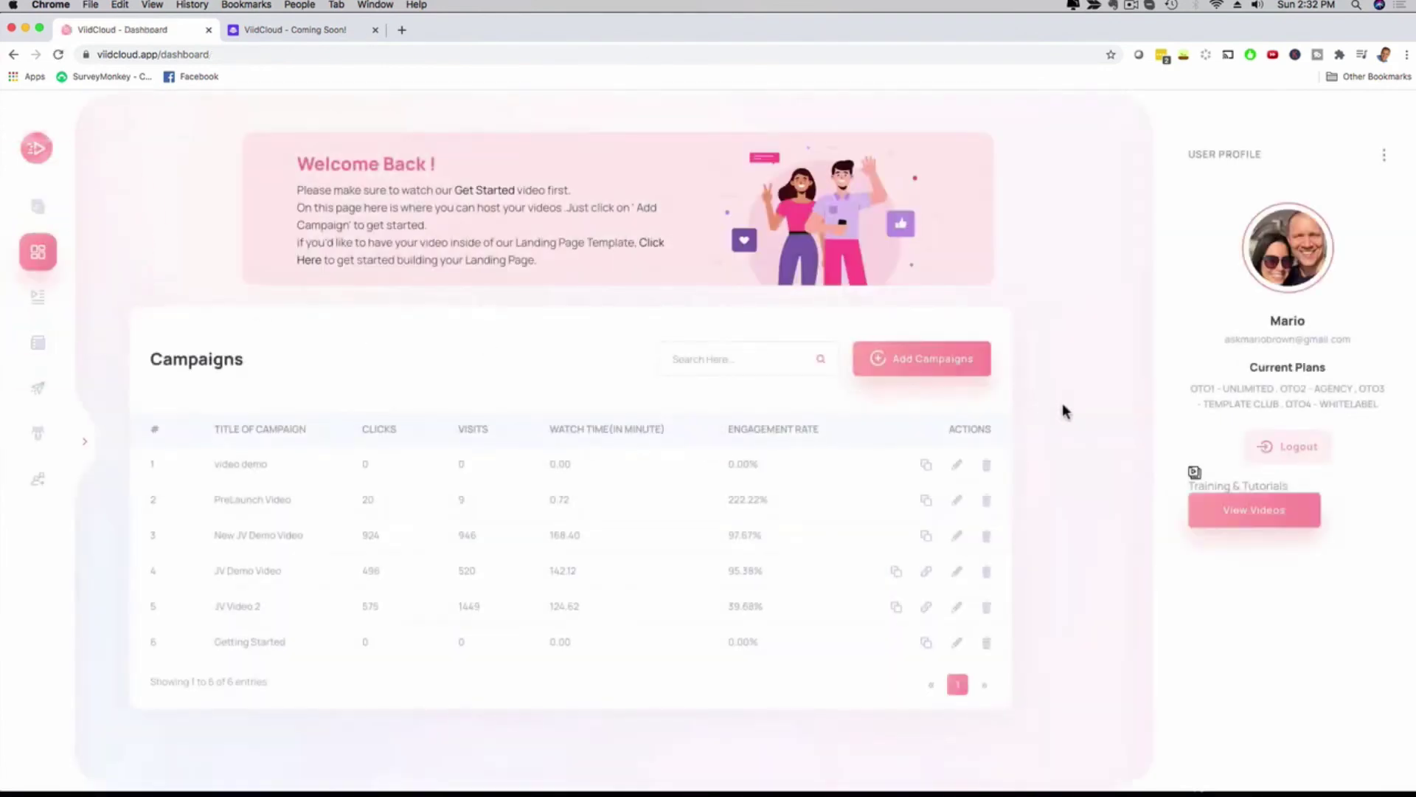